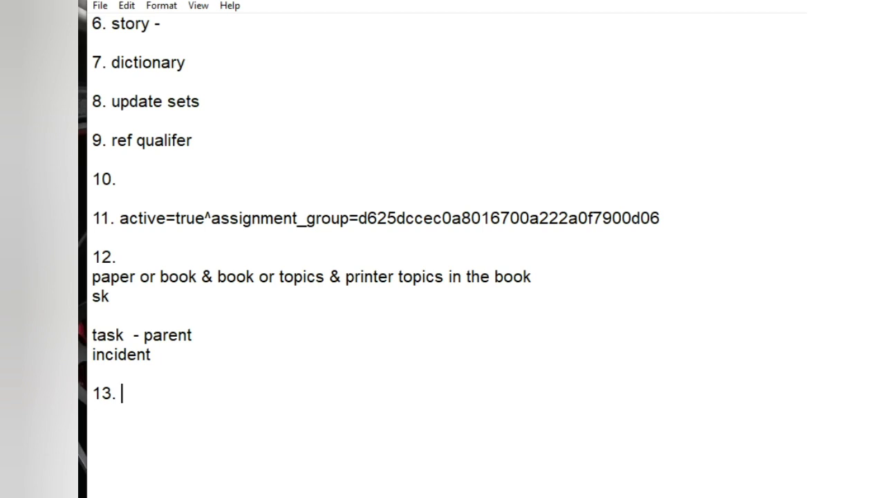
Add several blank lines below item 13 and start a line for the note.
key(Return)
key(Return)
key(Return)
key(Return)
key(Return)
key(Return)
key(Return)
key(Return)
key(Return)
key(Return)
key(Return)
key(Return)
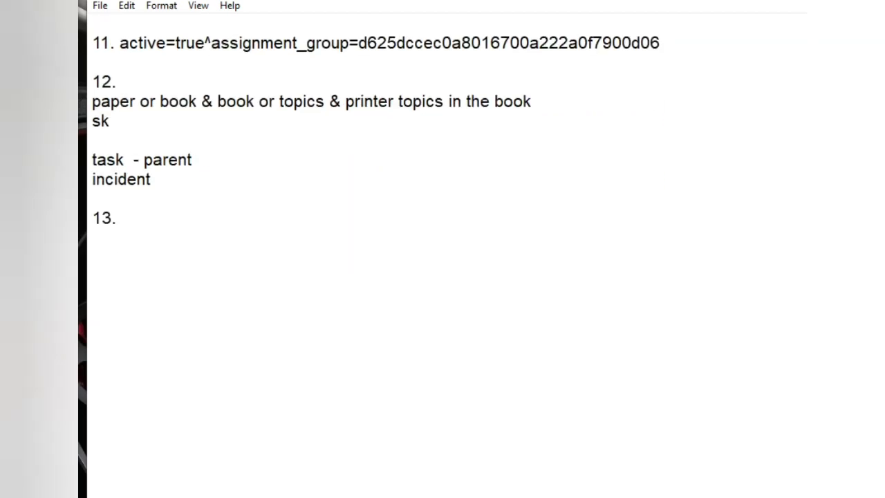
key(Return)
key(Return)
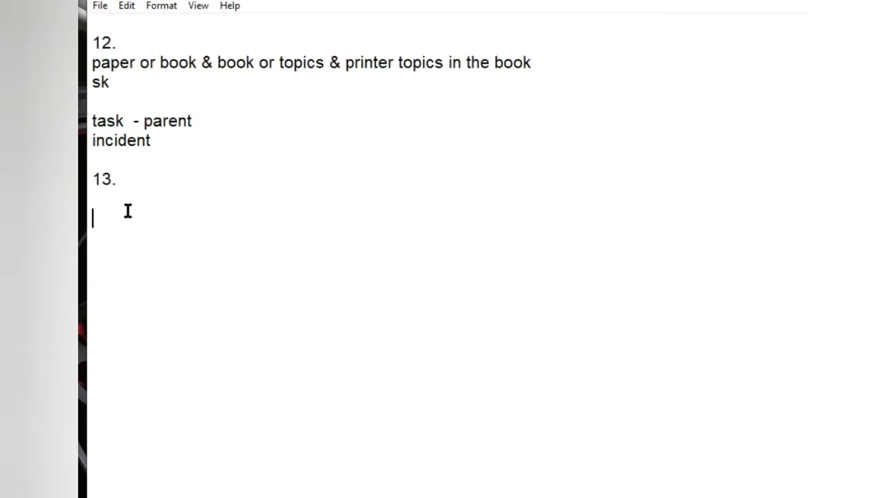
key(Return)
text(-)
key(Return)
text(just)
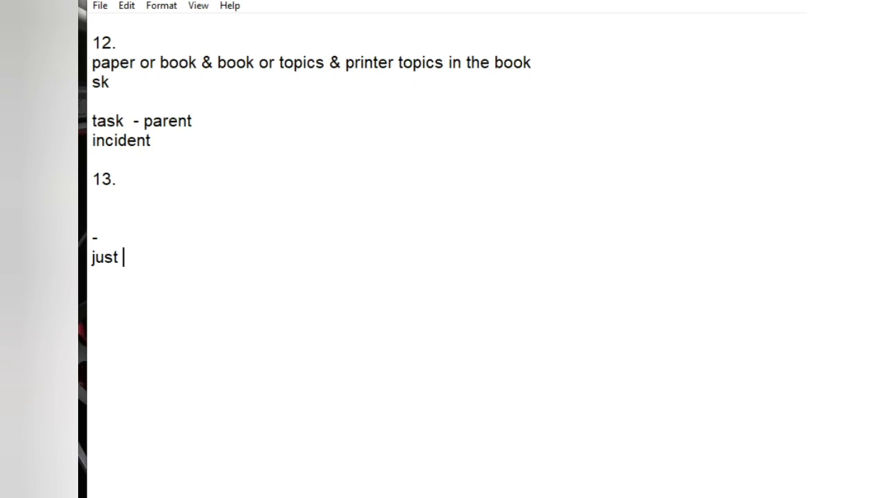
Fix the typos in the '- only content :' note, including the misspelled 'content'.
key(BackSpace)
key(BackSpace)
key(BackSpace)
key(BackSpace)
key(BackSpace)
text(only )
text(c)
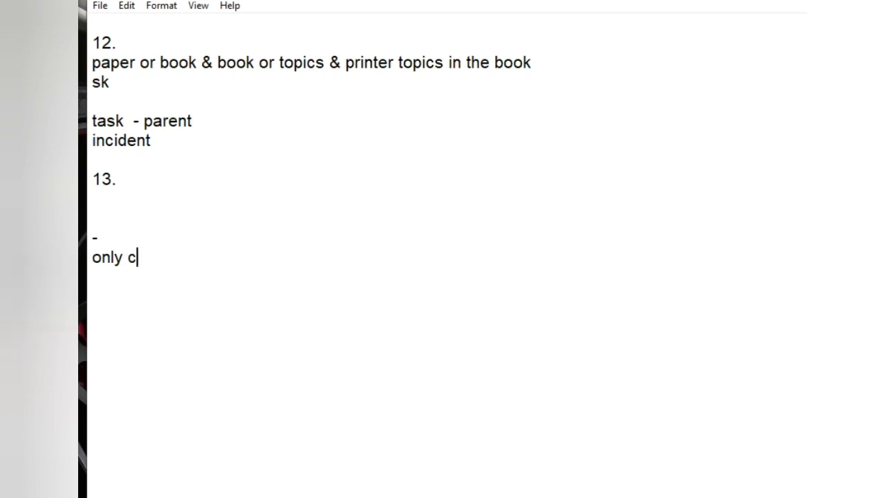
text(one)
key(BackSpace)
text(tent )
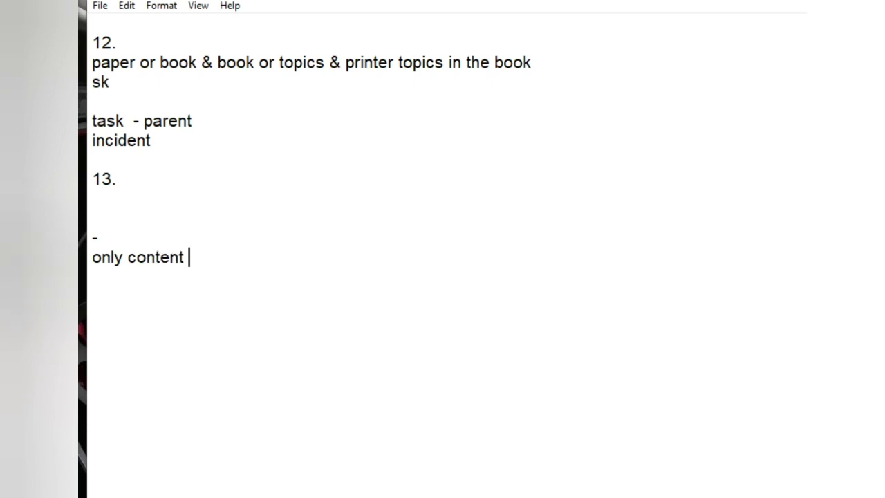
text(:)
Join '- only content :' onto the dash line and add an empty line after it.
key(Home)
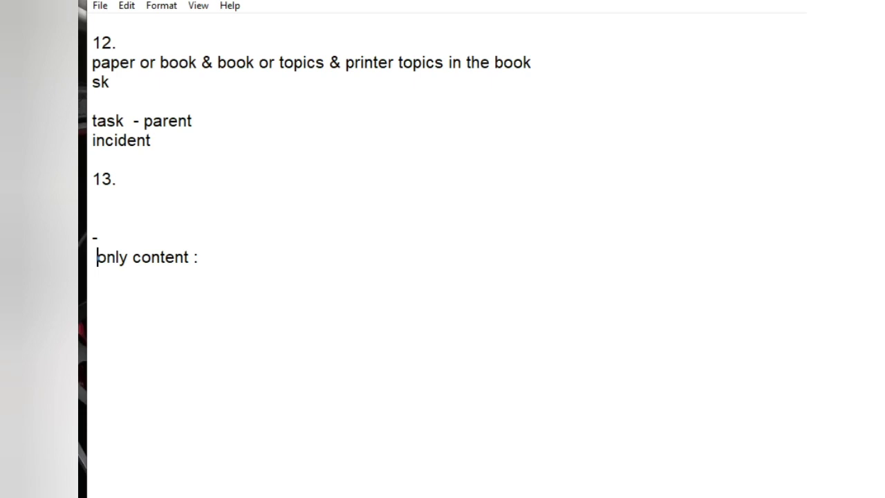
key(BackSpace)
key(End)
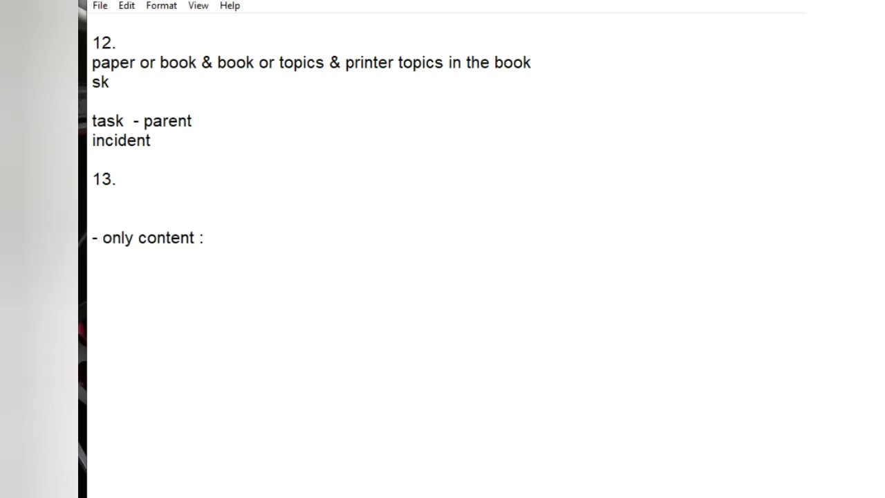
key(Return)
key(Return)
click(115, 82)
key(Up)
key(Up)
scroll(202, 90, up, 3)
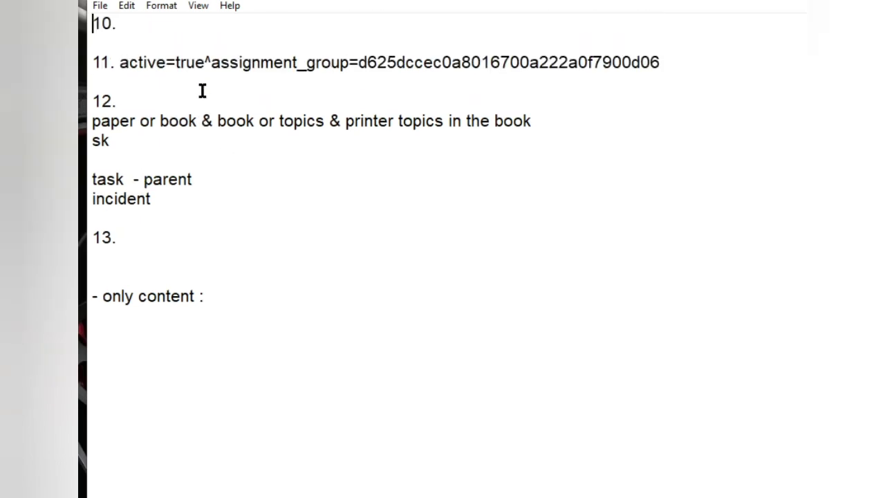
click(136, 141)
drag(114, 141, 110, 101)
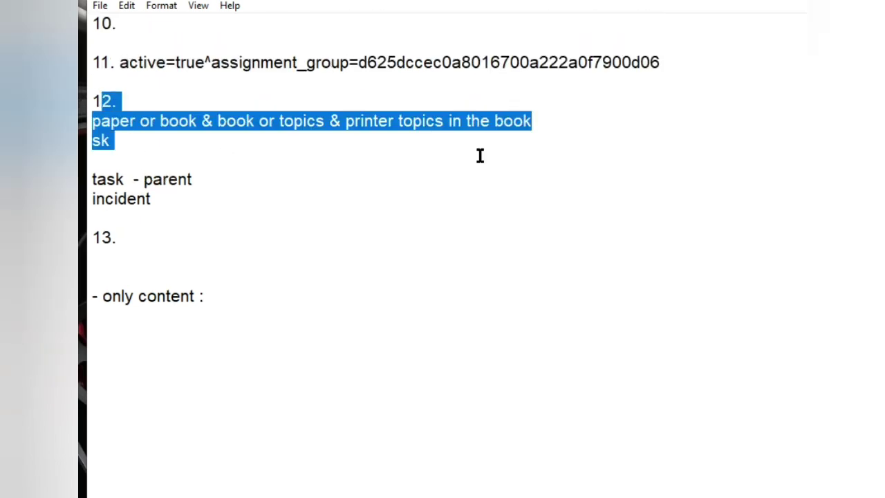
key(shift+Down)
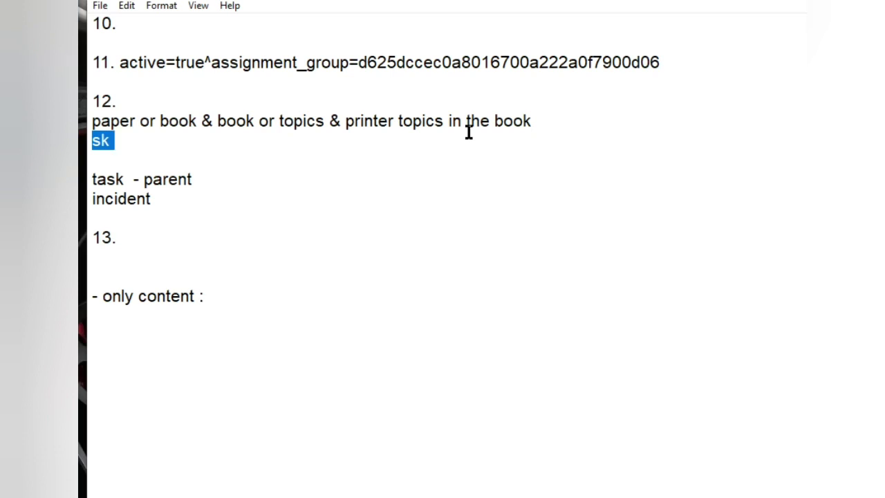
click(371, 134)
double_click(365, 121)
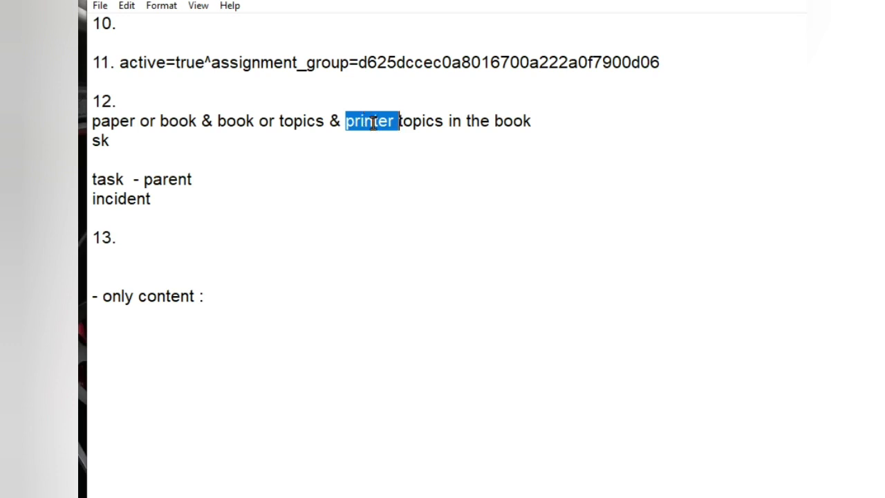
double_click(422, 120)
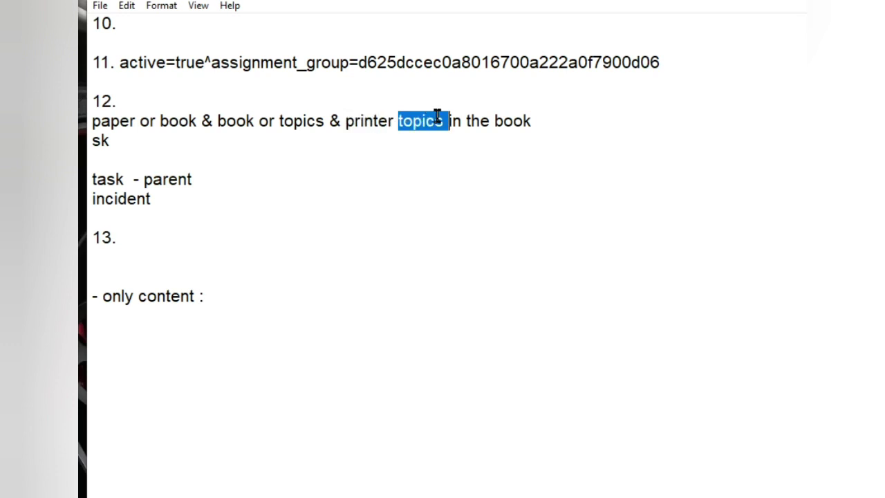
click(486, 123)
double_click(486, 123)
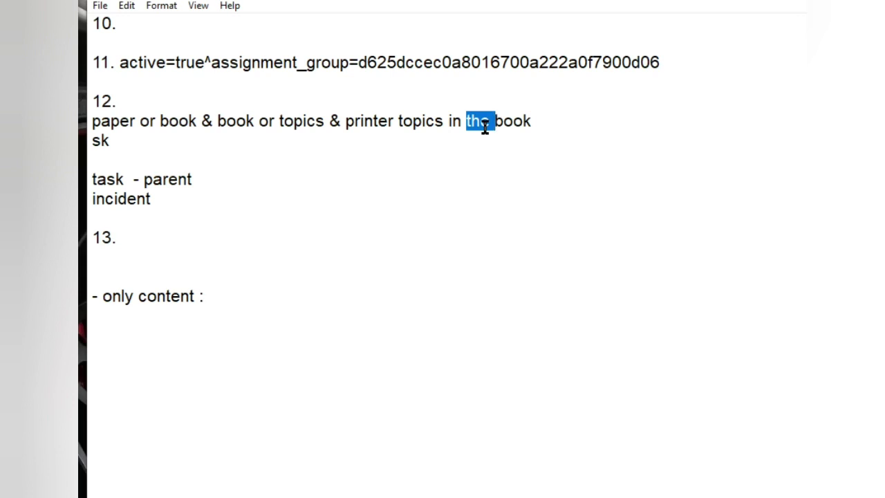
double_click(365, 121)
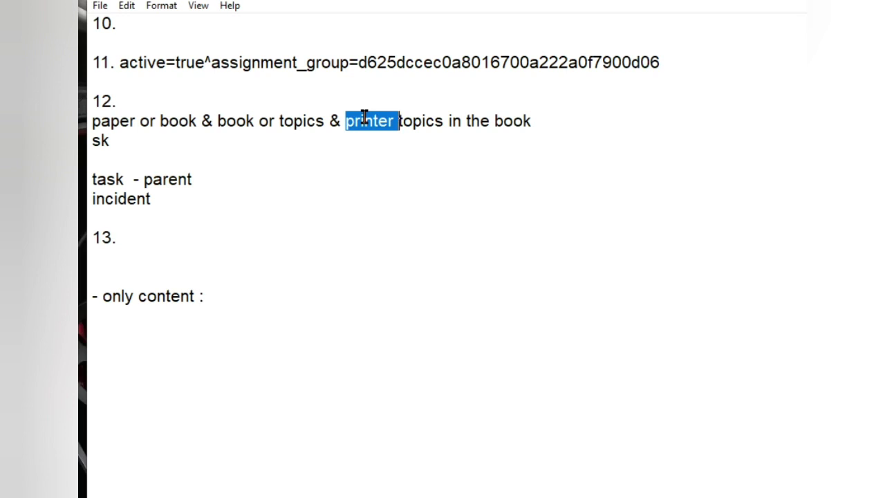
click(332, 108)
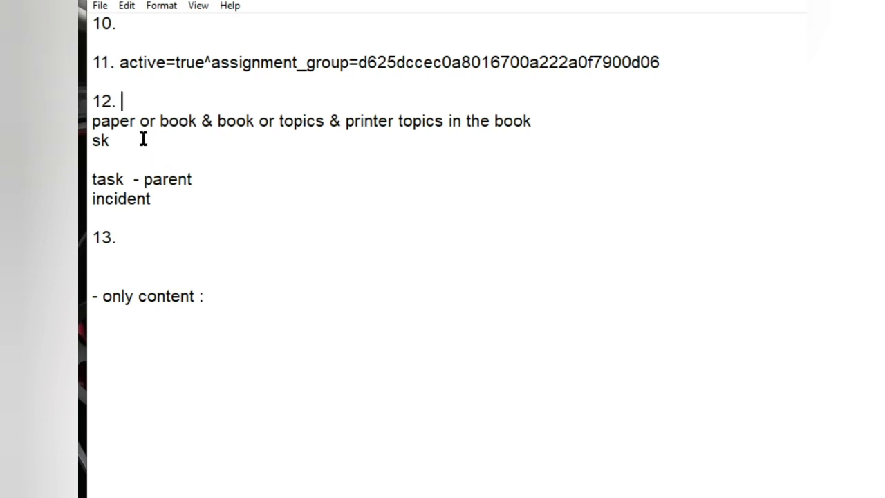
drag(114, 141, 93, 121)
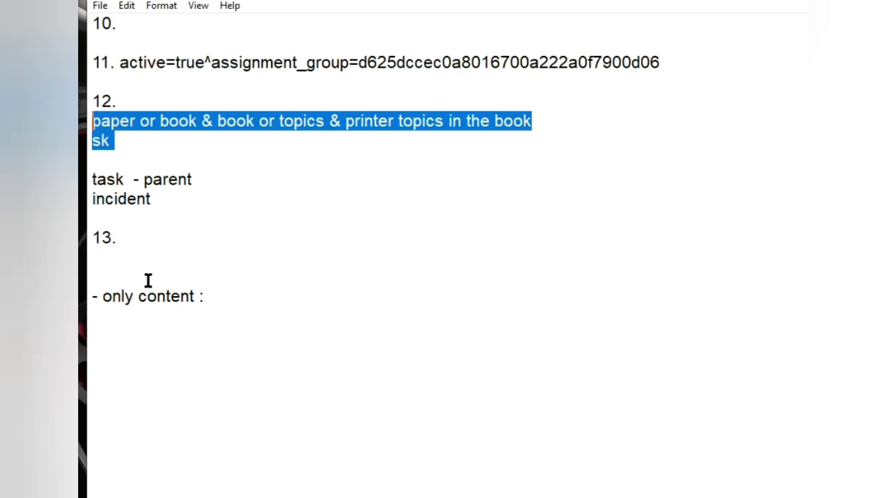
double_click(118, 297)
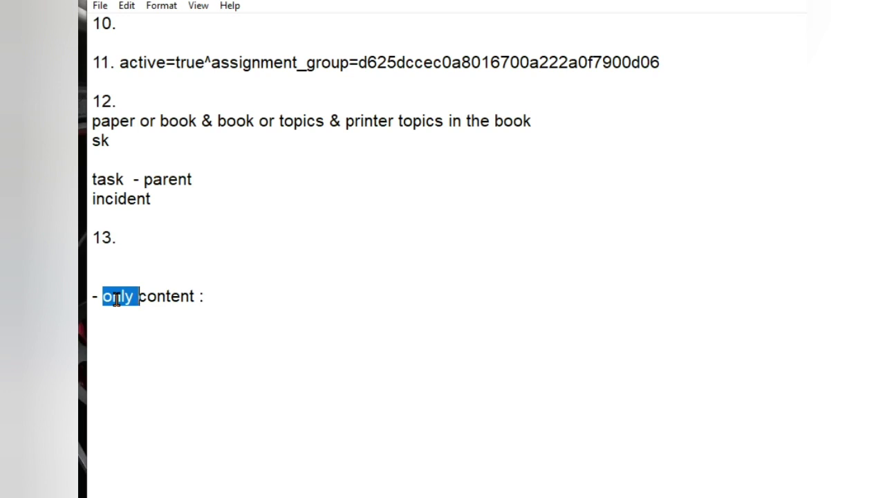
click(294, 185)
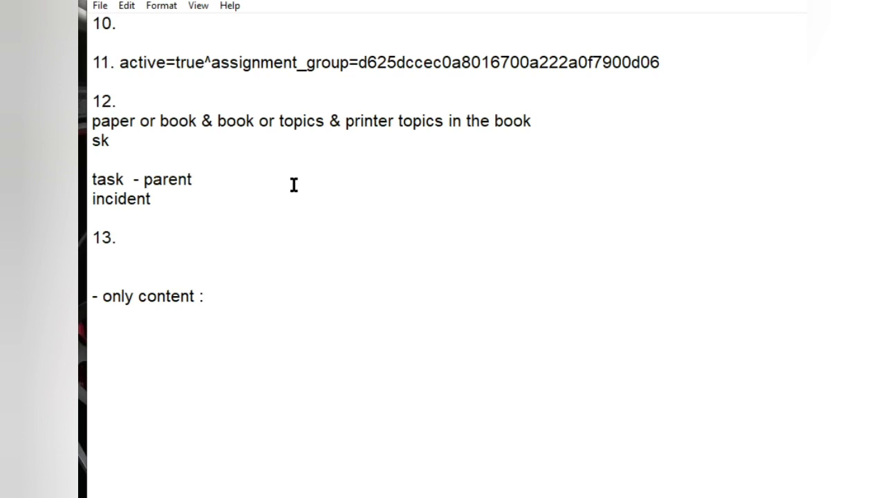
click(207, 297)
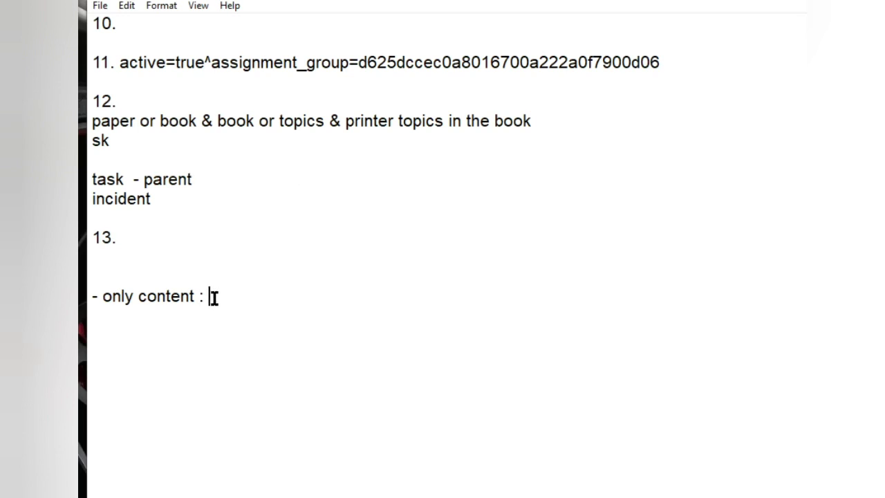
double_click(121, 296)
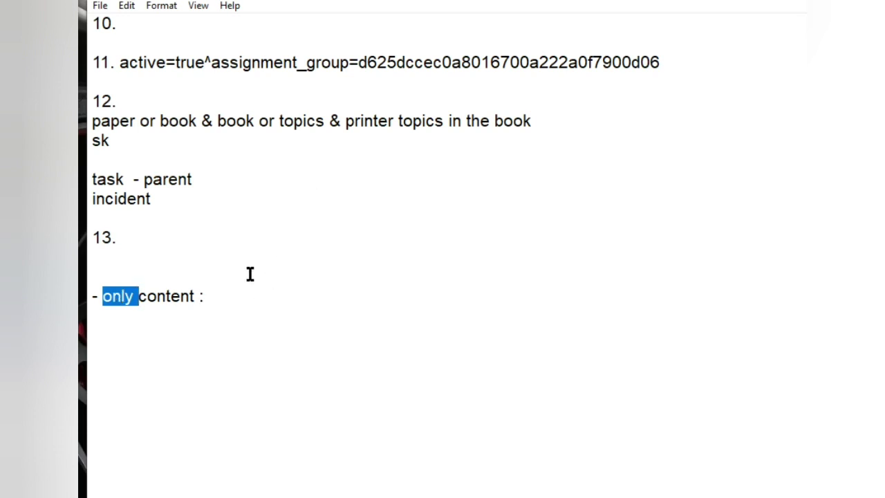
double_click(181, 296)
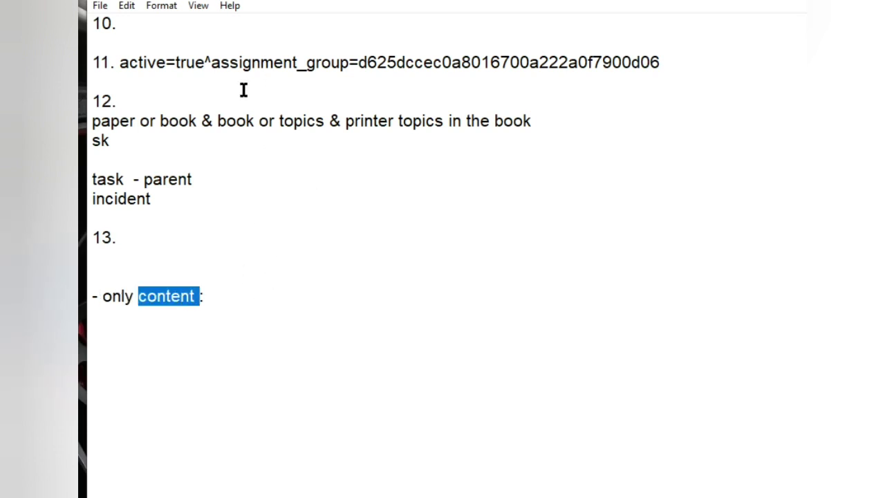
click(238, 123)
double_click(238, 123)
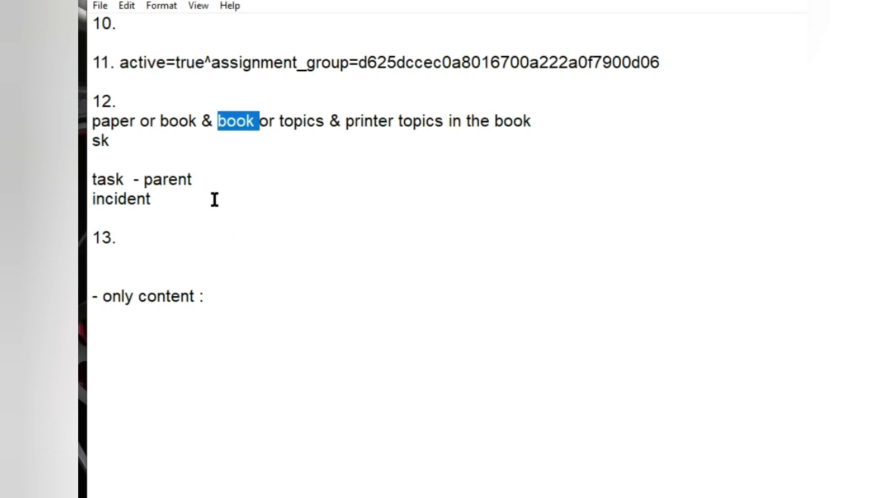
click(180, 238)
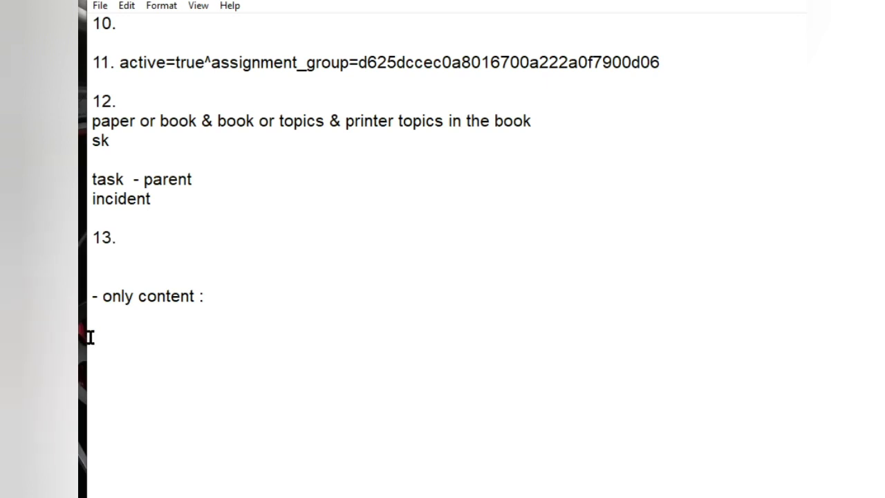
click(278, 267)
key(Down)
key(Down)
Look over items 11 and 12, briefly selecting the item 11 query and the word 'or'.
click(182, 45)
double_click(188, 64)
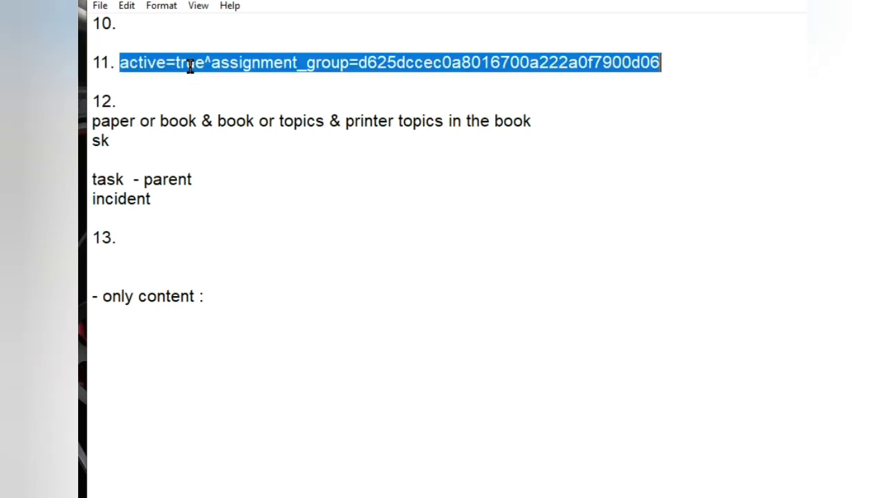
click(188, 63)
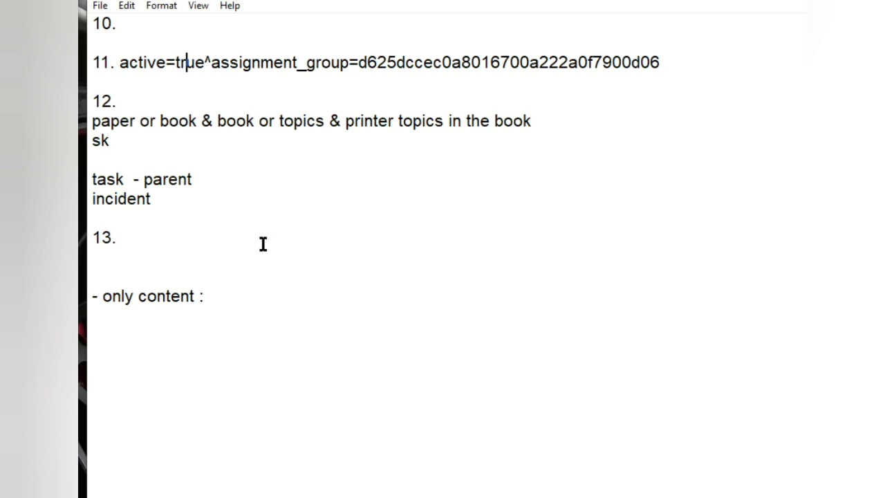
click(139, 64)
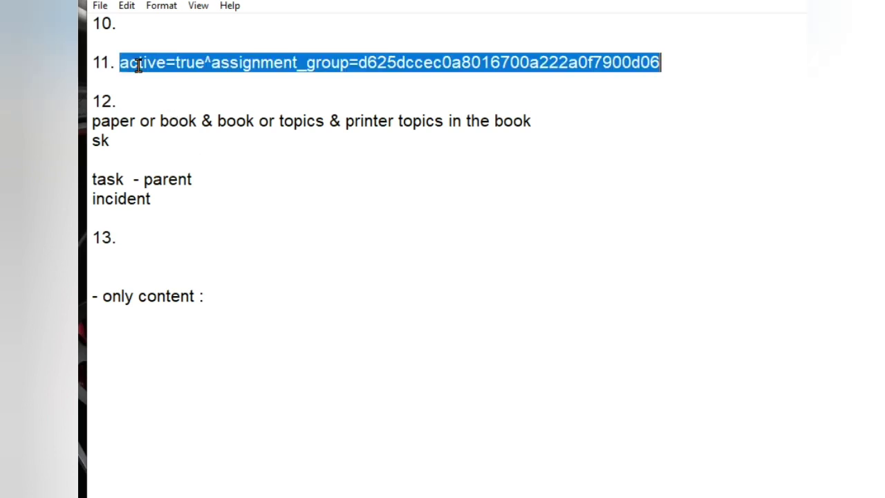
click(188, 235)
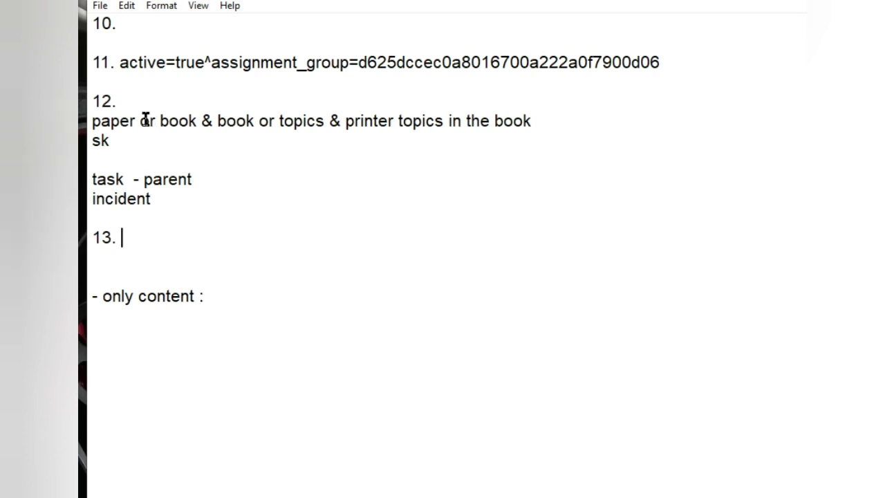
double_click(146, 120)
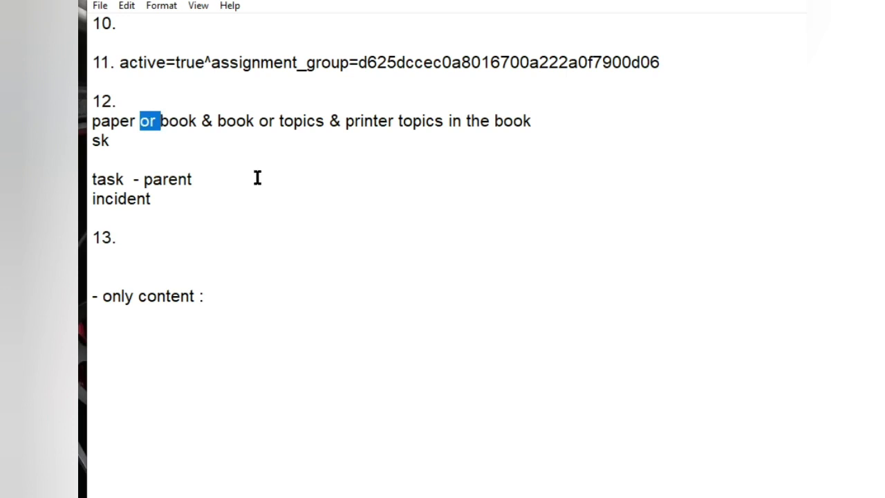
click(558, 119)
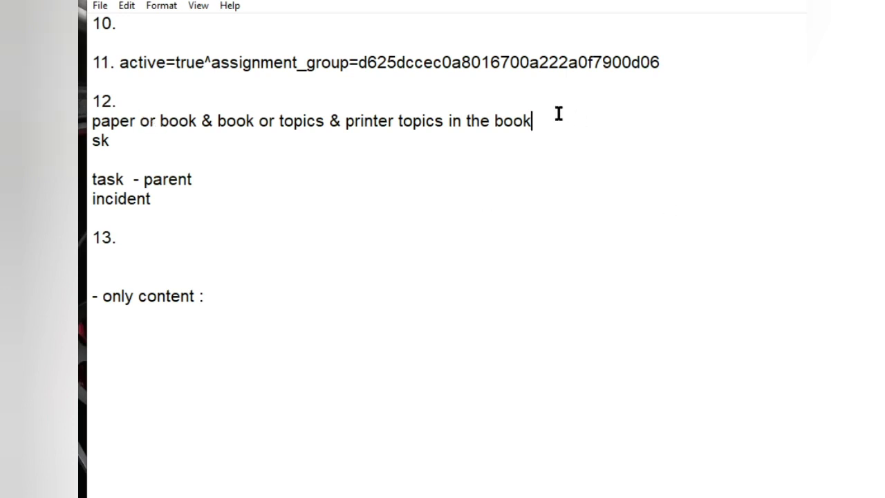
key(Up)
key(Up)
key(Up)
key(Up)
key(Up)
key(Up)
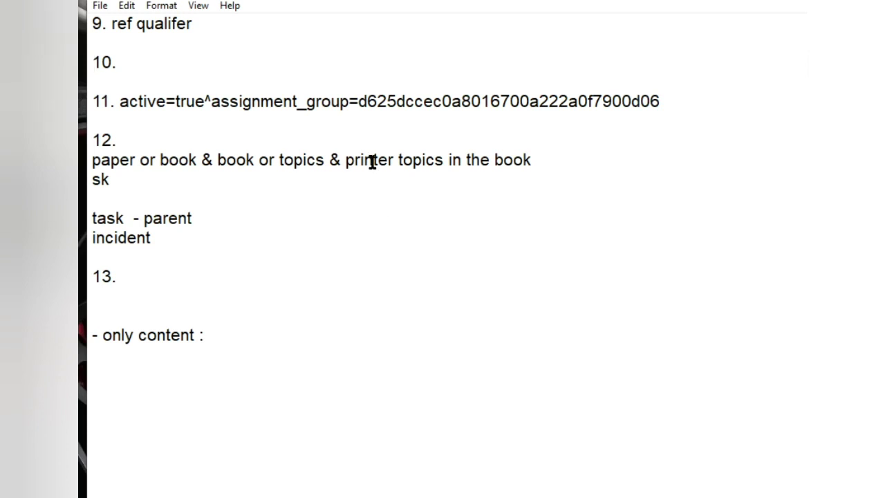
Select the whole item 11 query and bring the ServiceNow override page forward.
click(276, 204)
click(220, 102)
triple_click(151, 105)
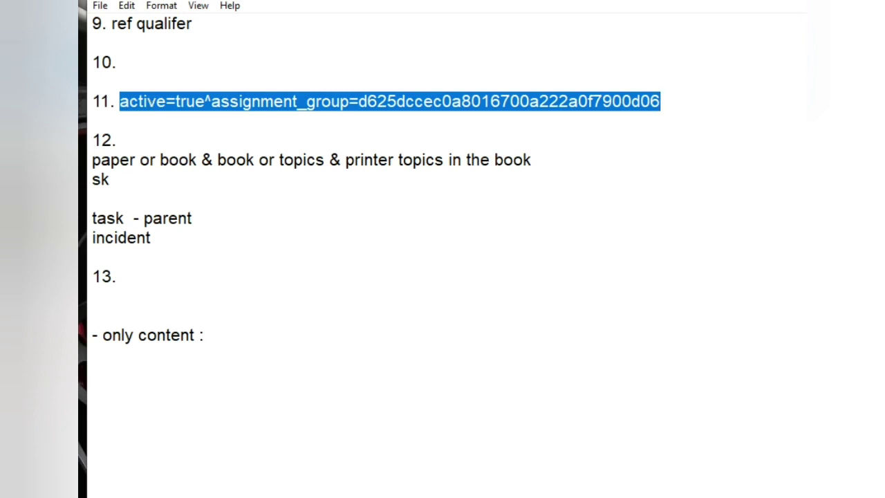
click(90, 485)
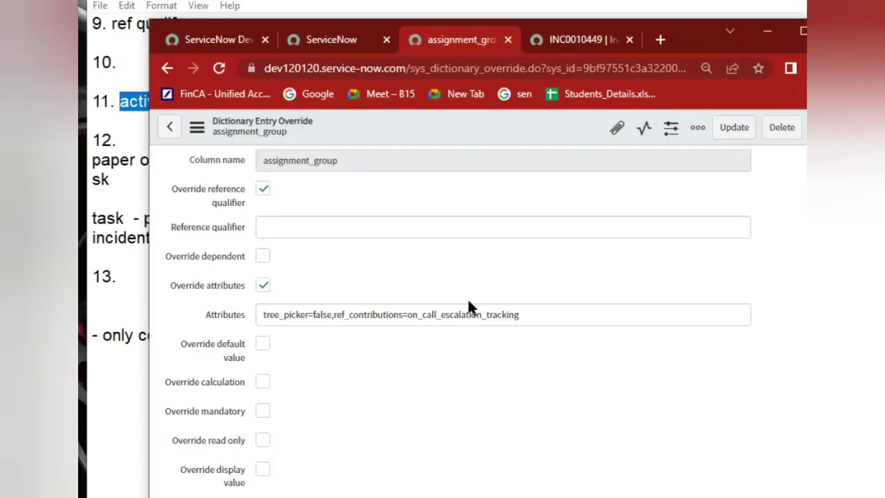
Reposition Chrome, go to the ServiceNow home tab, and open System Settings from the gear.
drag(697, 26, 775, 45)
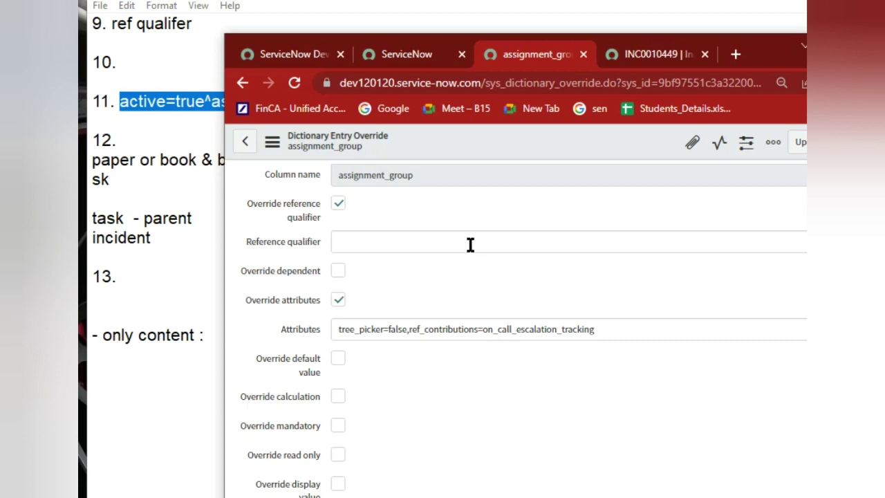
click(407, 54)
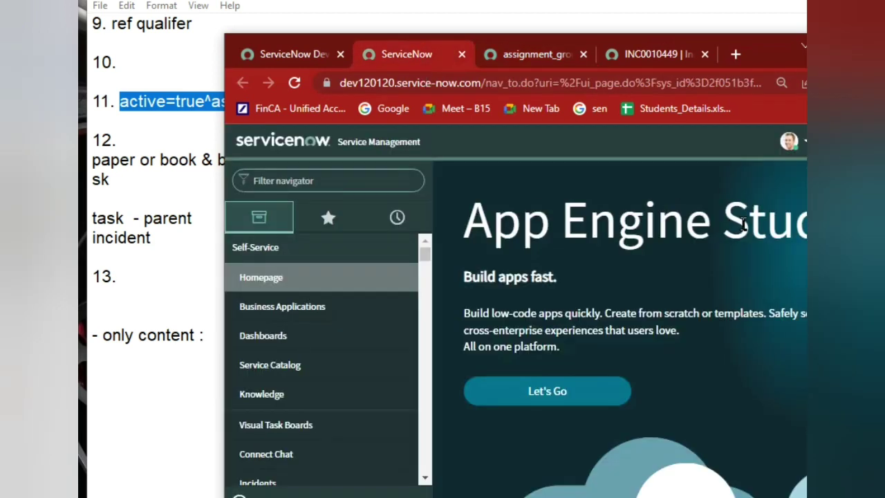
drag(758, 62, 582, 37)
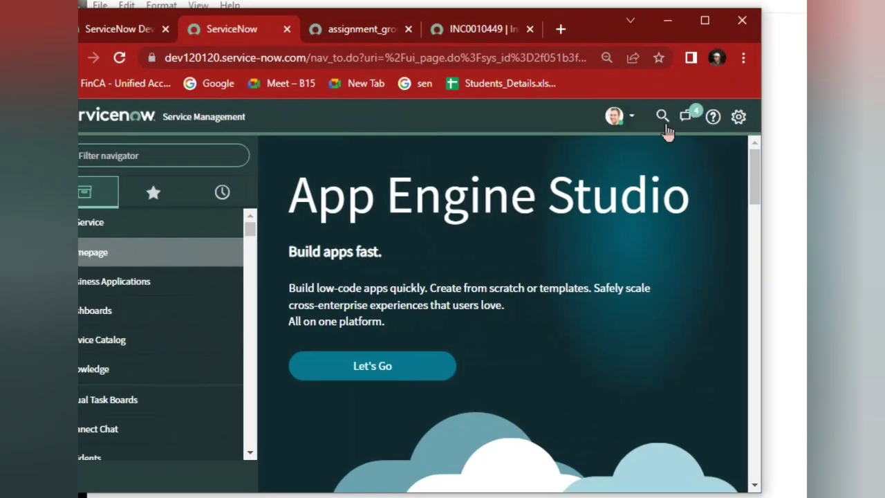
click(739, 118)
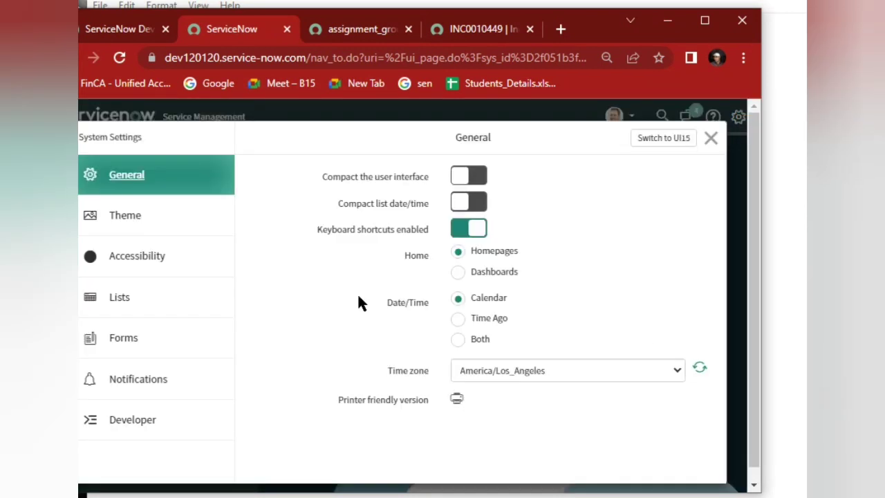
Open the Default update set from System Settings' Developer page, then close the panel.
click(132, 420)
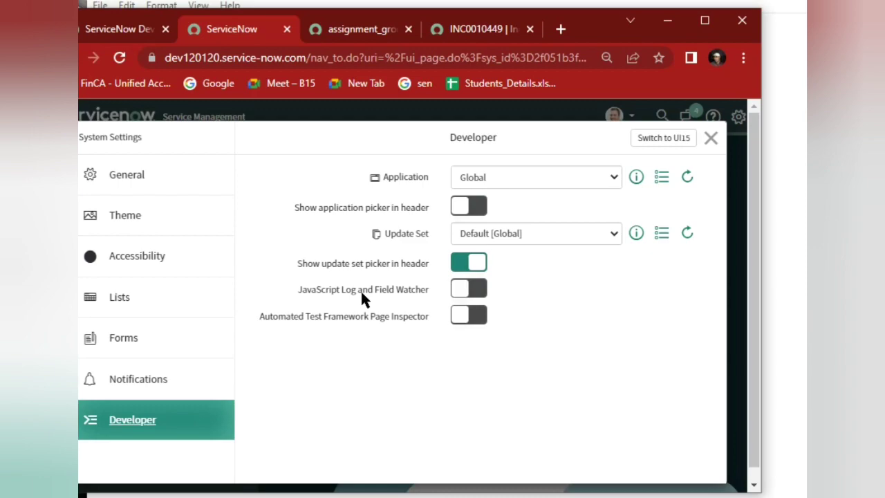
click(705, 21)
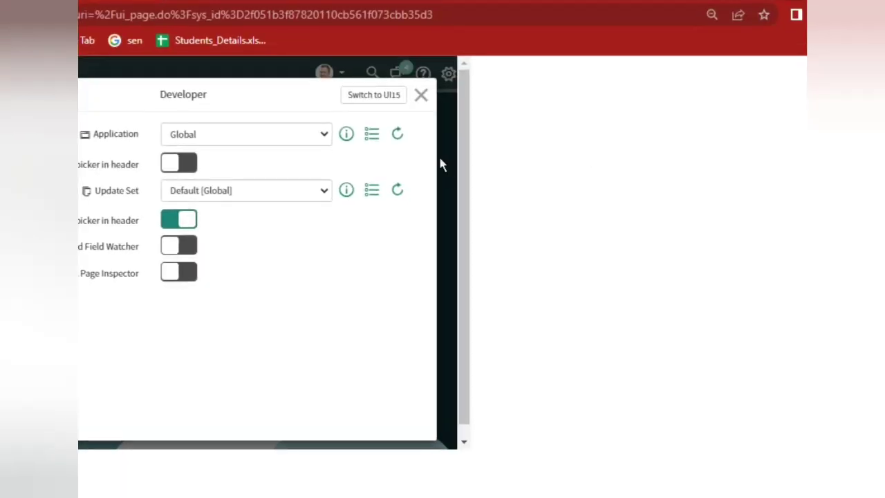
click(625, 95)
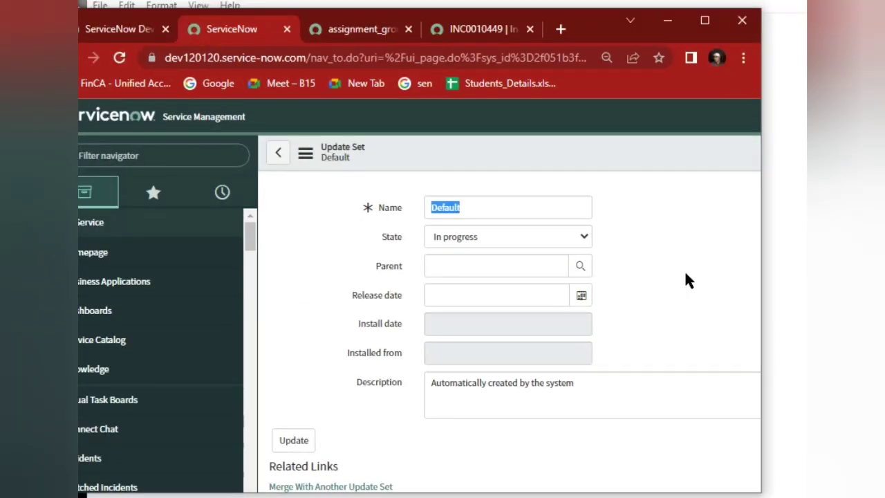
Open the full Default update set record via the Application info icon.
click(696, 220)
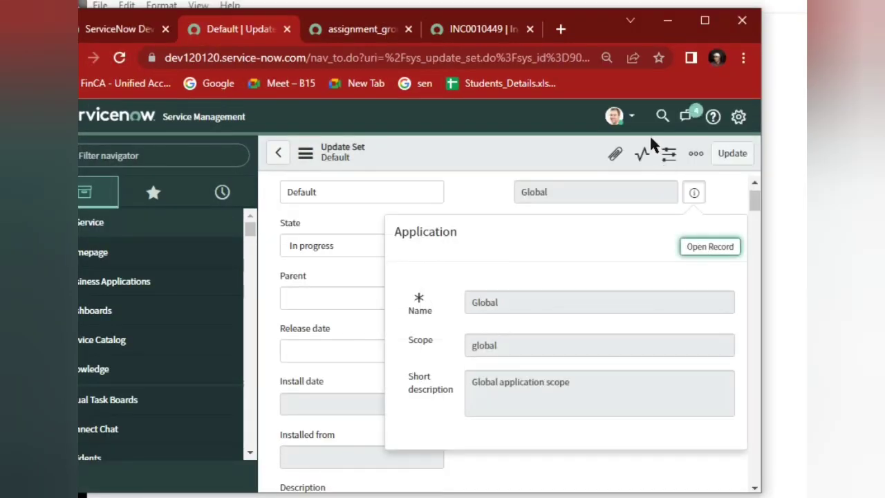
click(705, 24)
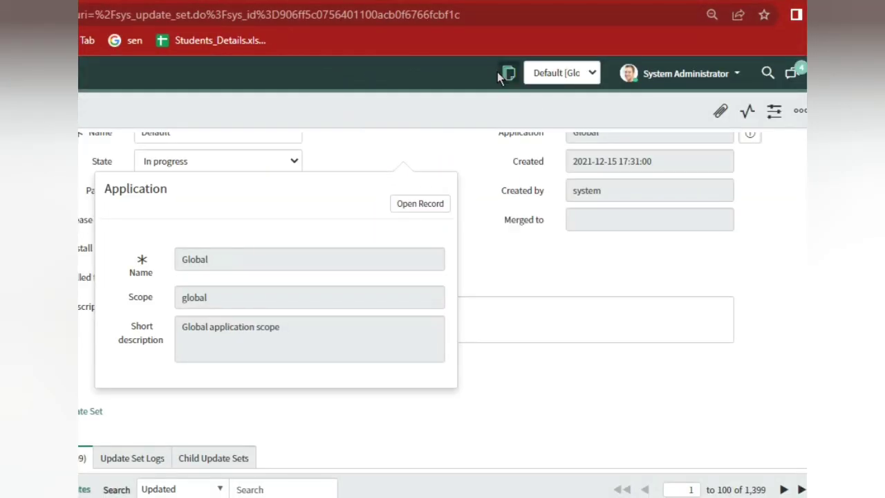
click(507, 73)
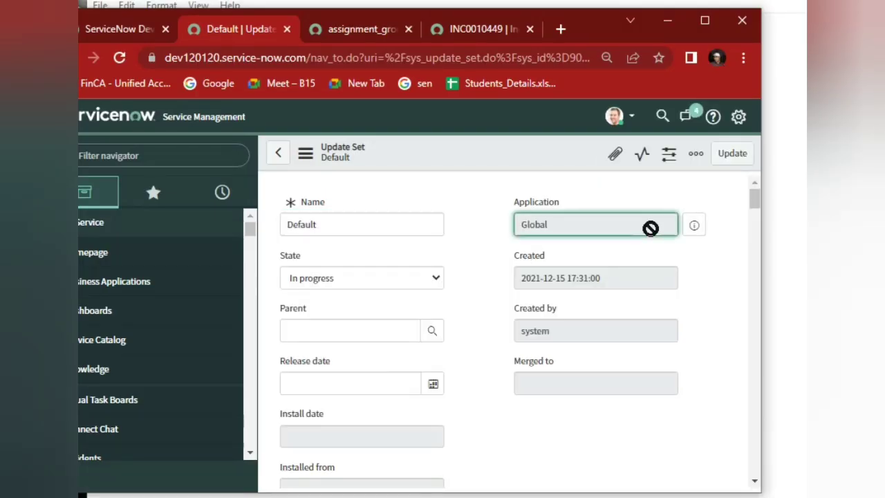
scroll(653, 236, down, 5)
scroll(654, 236, down, 5)
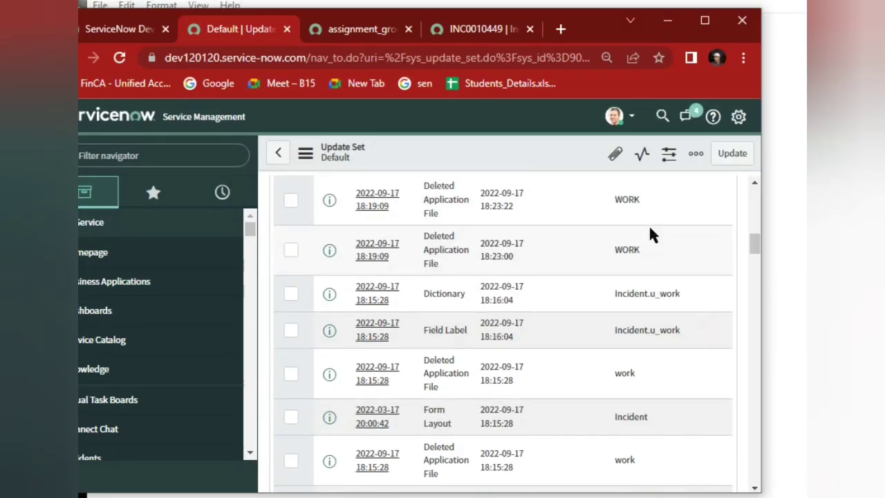
scroll(654, 237, up, 3)
scroll(653, 237, up, 2)
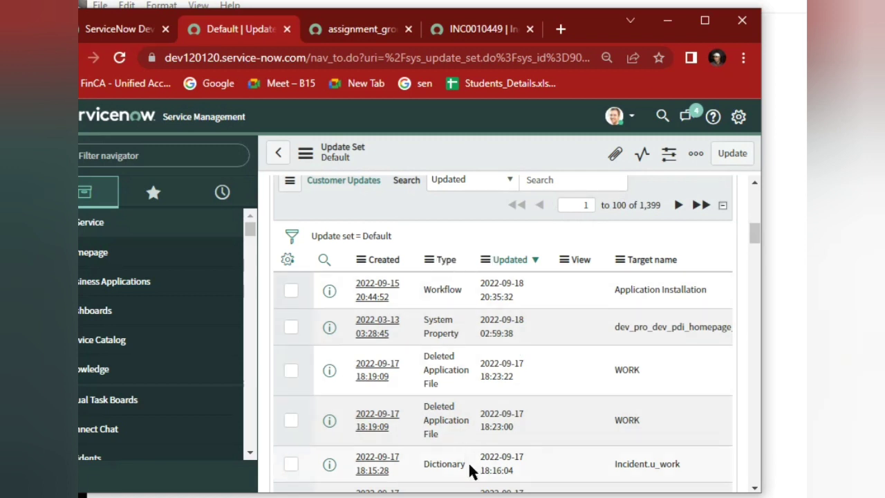
drag(470, 465, 423, 465)
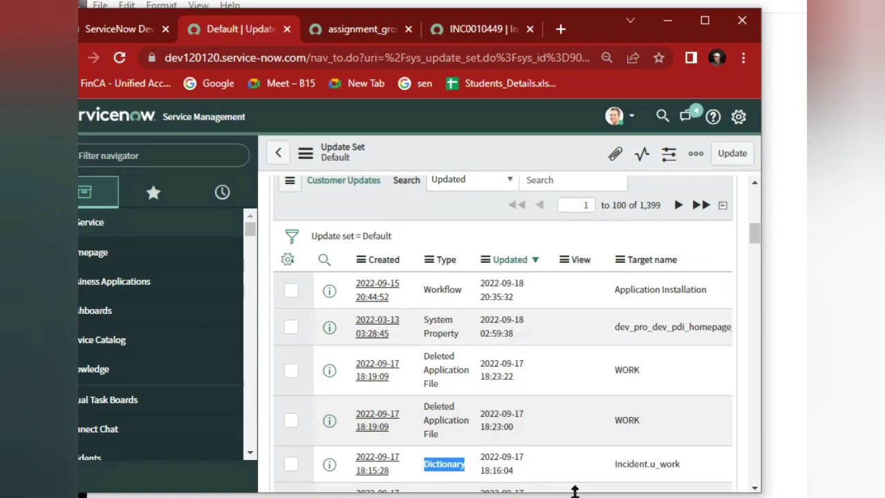
drag(682, 464, 608, 468)
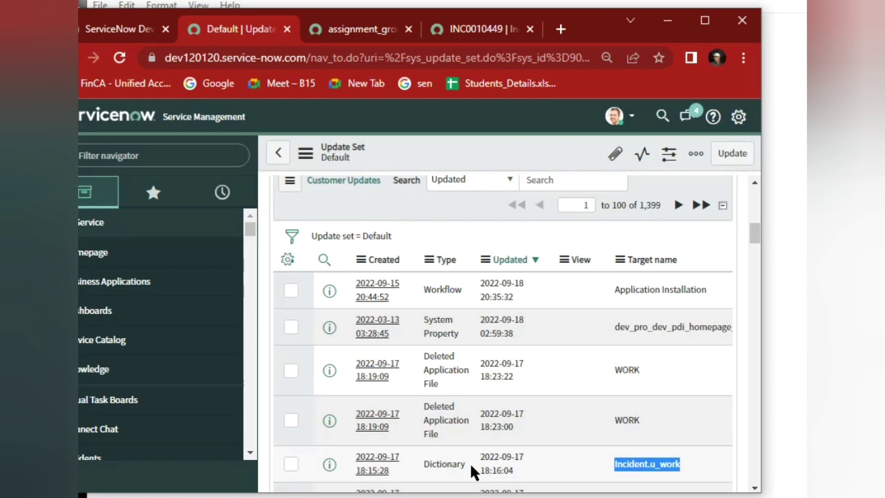
double_click(442, 464)
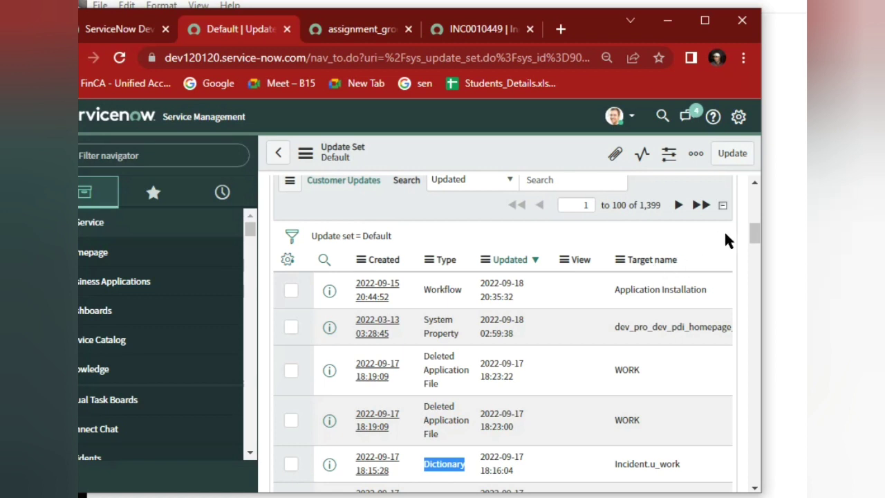
drag(756, 235, 756, 194)
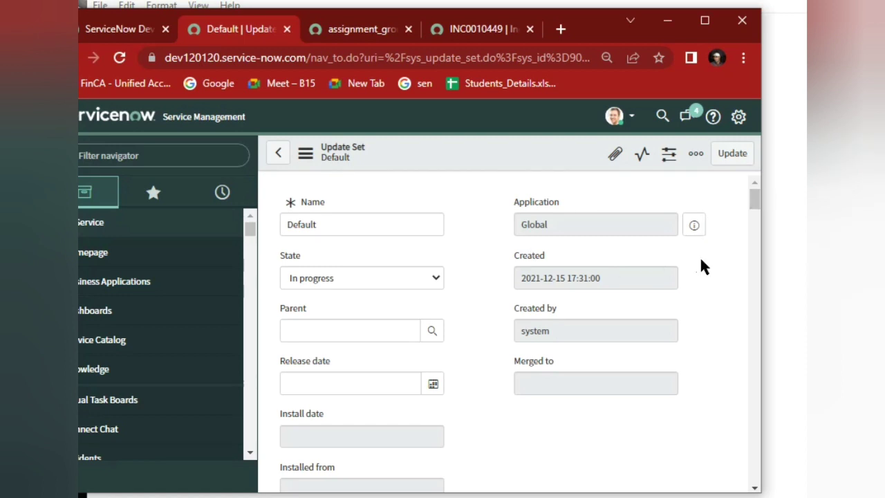
Check the update set State choices, then switch back to the Notepad class notes.
click(396, 276)
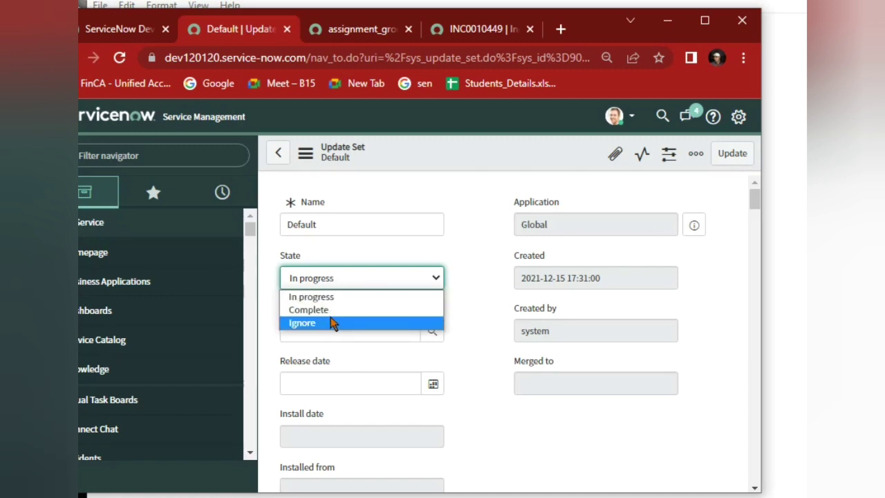
mouse_move(302, 323)
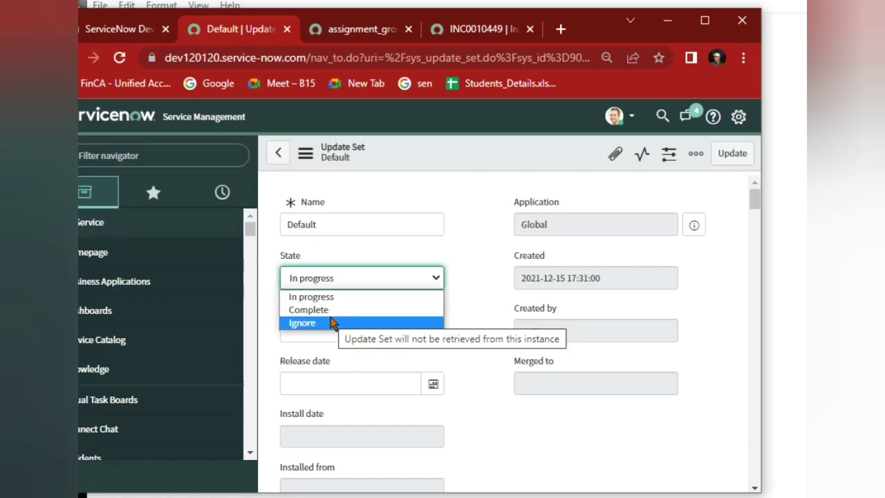
key(alt+Tab)
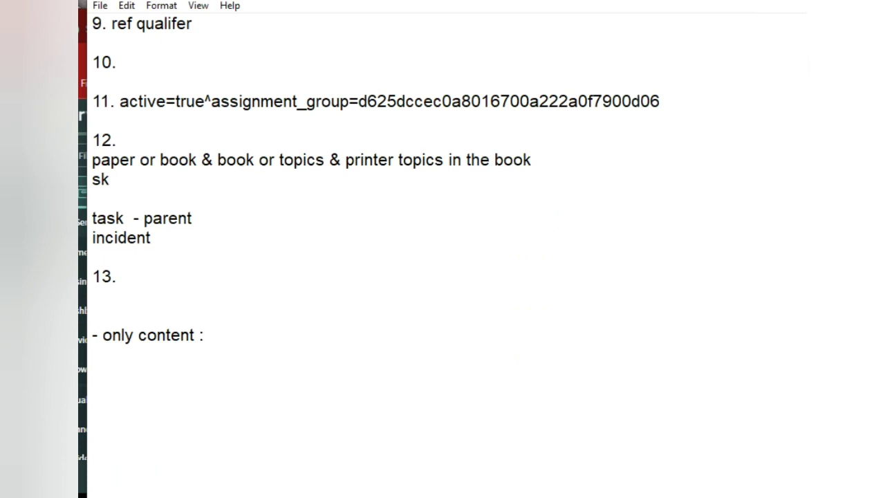
Glance at the update set form, then reread the notes from the top to item 2's 'closure notes'.
click(111, 485)
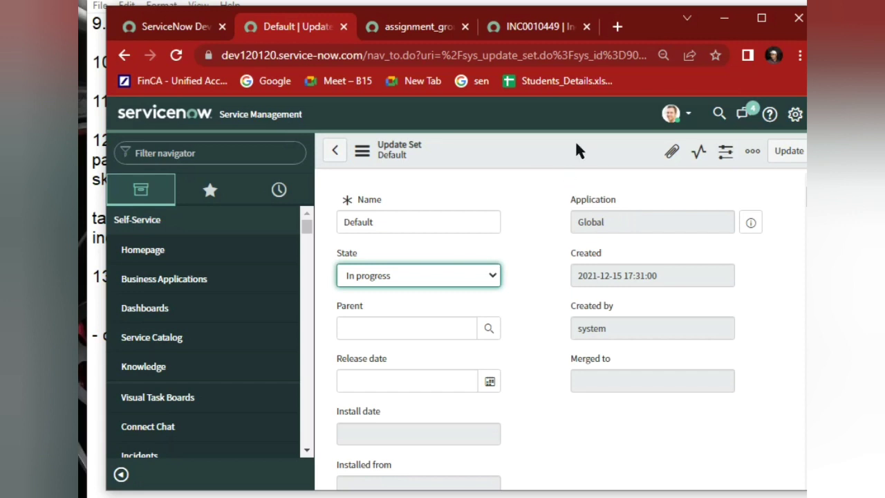
key(alt+Tab)
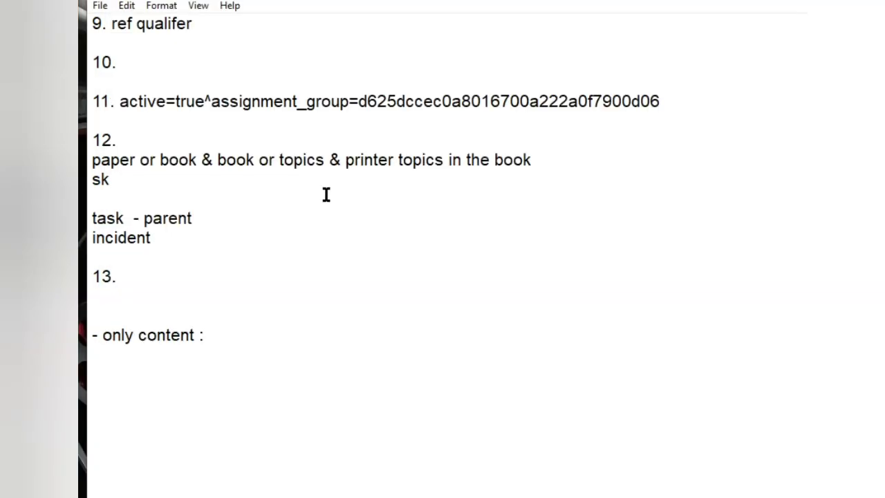
key(ctrl+Home)
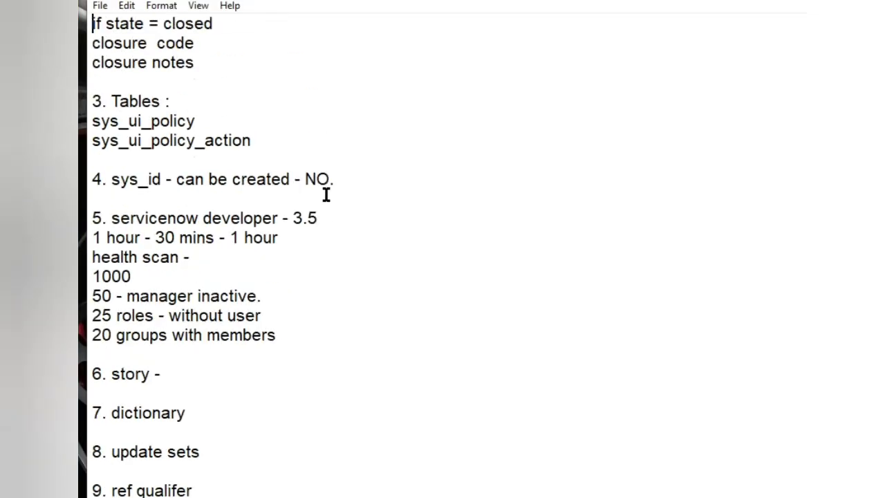
key(Down)
key(Down)
key(Down)
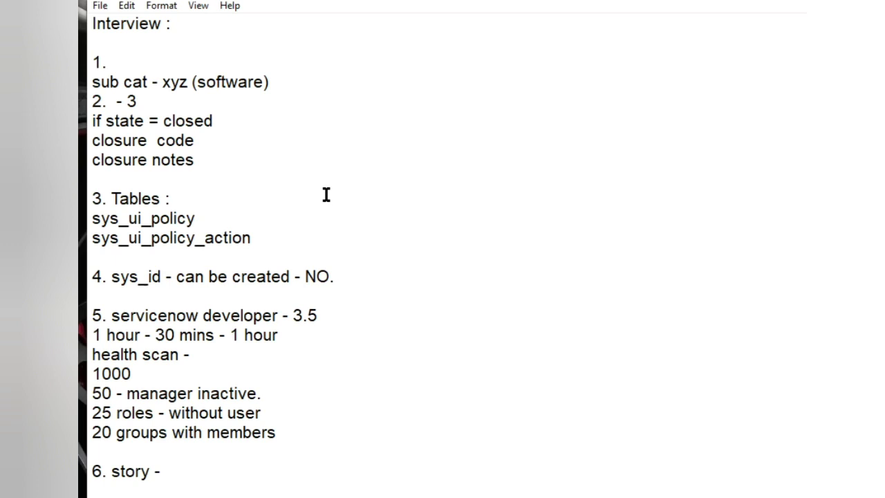
key(Down)
click(240, 164)
double_click(240, 163)
click(240, 164)
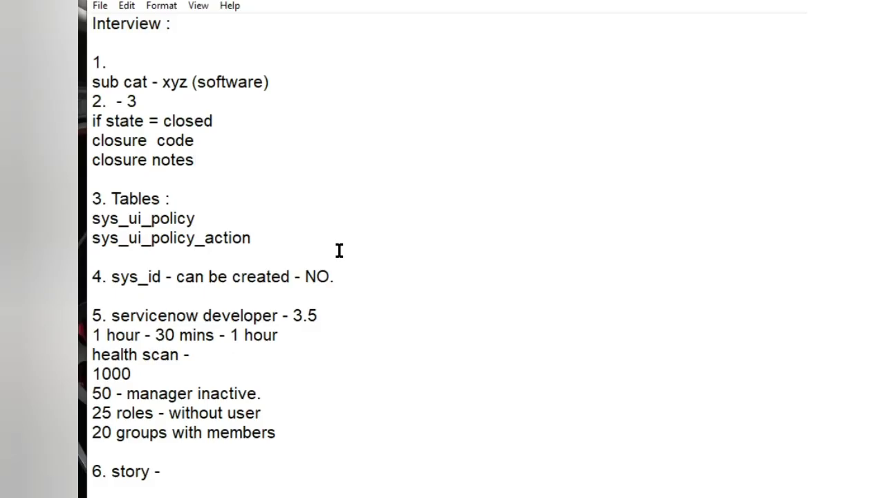
Read down the notes to item 12 and select the word 'parent' in 'task - parent'.
click(339, 251)
key(Down)
key(Down)
key(Down)
key(Down)
key(Down)
key(Down)
key(Down)
key(Down)
key(Down)
key(Down)
key(Down)
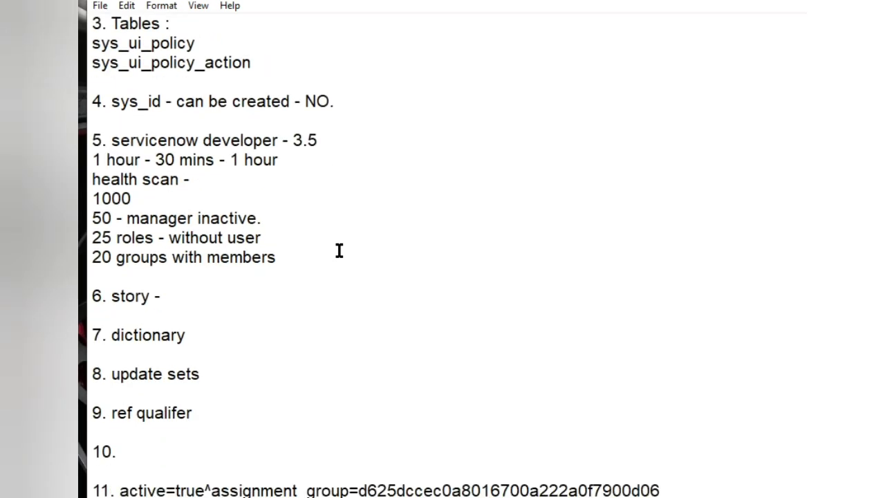
key(Down)
key(Down)
key(Down)
key(Down)
key(Down)
key(Down)
key(Down)
key(Down)
key(Down)
key(Down)
key(Down)
key(Down)
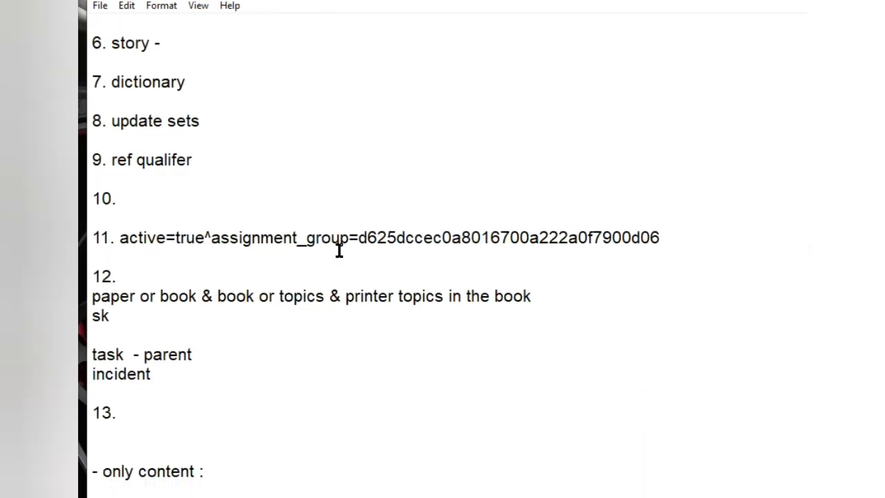
key(Down)
key(Down)
key(Down)
key(Down)
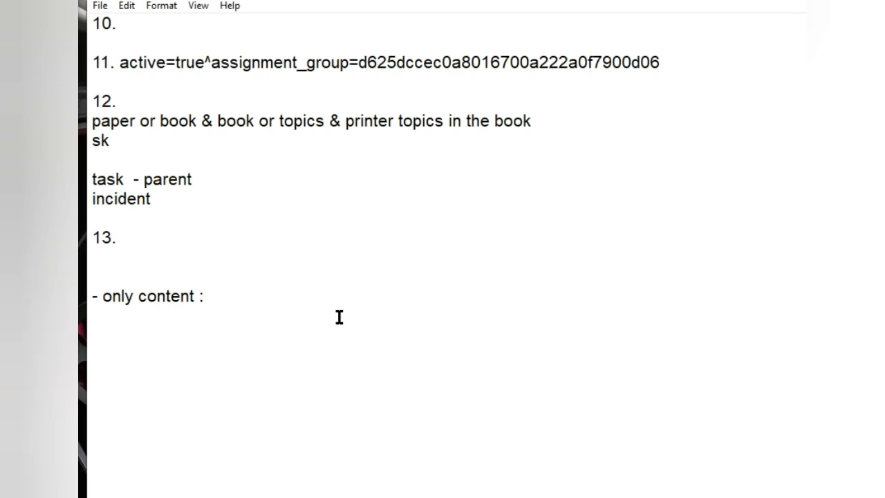
double_click(168, 179)
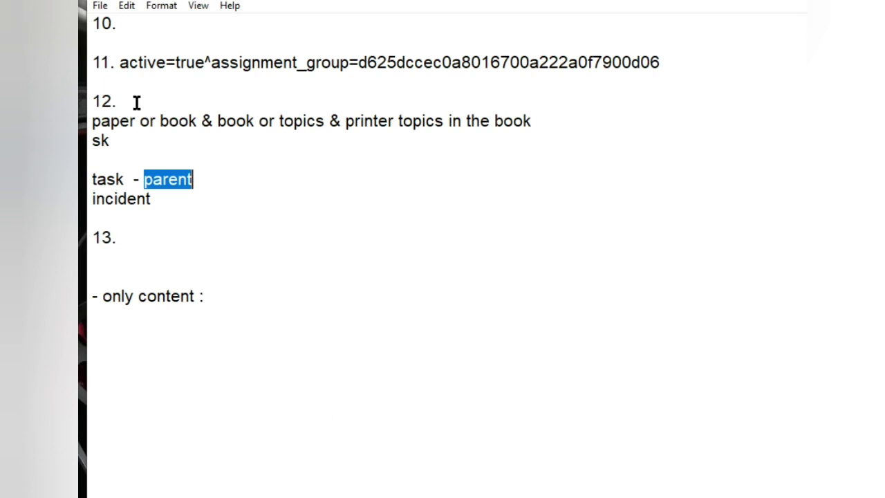
Delete the blank lines below item 13's '- only content :' line.
click(118, 154)
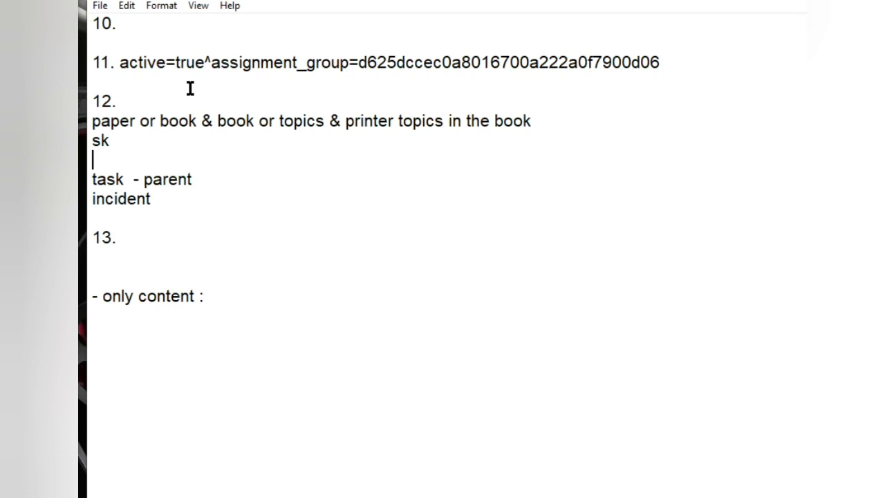
click(242, 241)
key(Delete)
key(Delete)
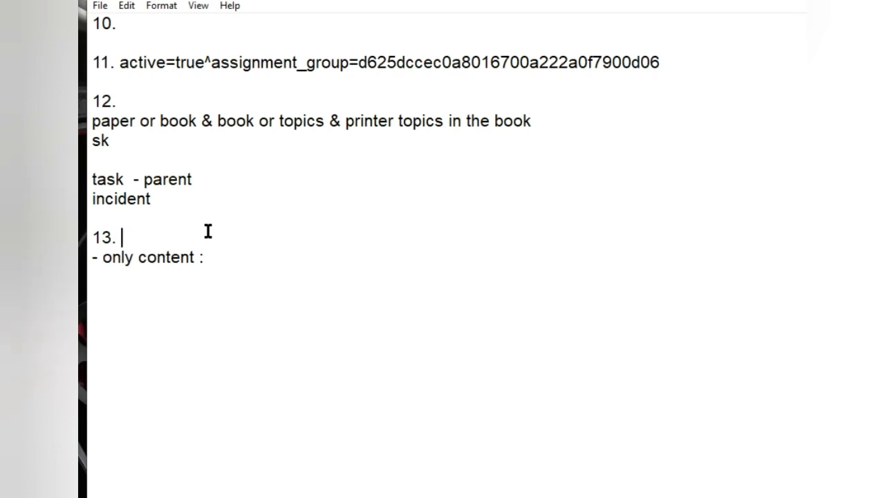
Delete the lowercase 'p' at the start of 'paper' in item 12.
click(141, 103)
click(95, 122)
key(Right)
key(BackSpace)
text(P)
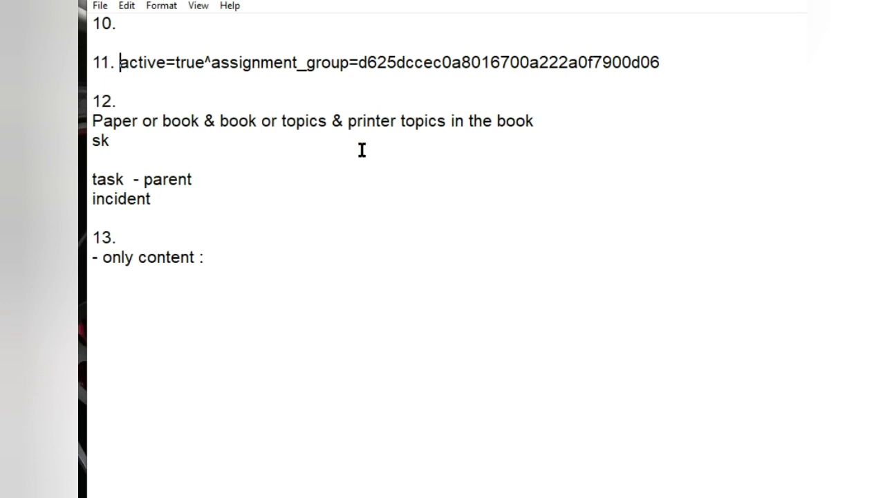
Review item 11's filter string, selecting it and then the first letter of 'active'.
click(337, 203)
click(293, 101)
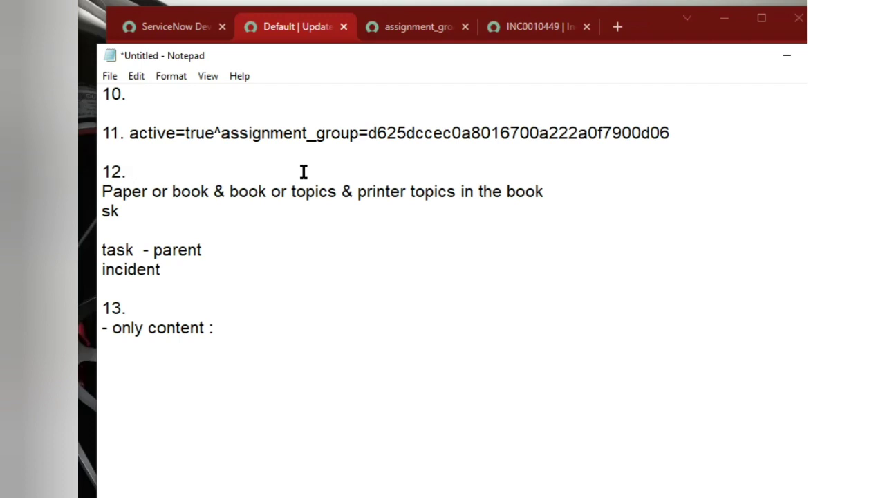
click(139, 132)
double_click(200, 132)
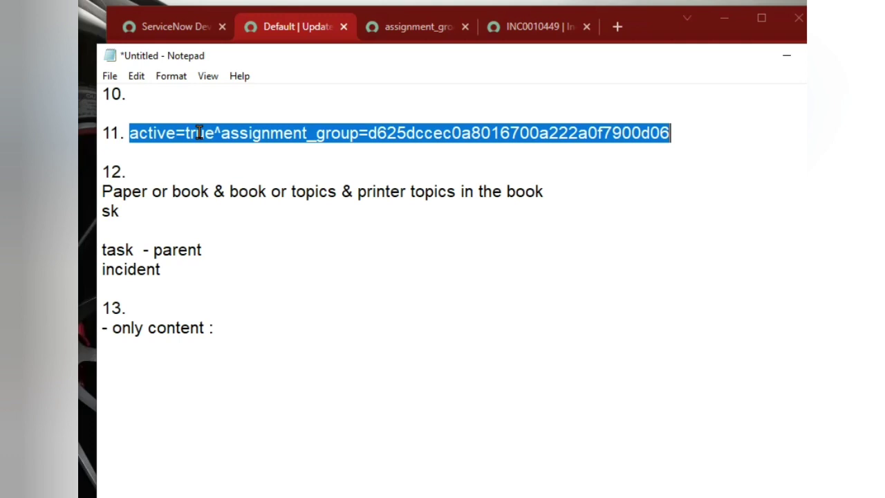
click(132, 132)
key(shift+Right)
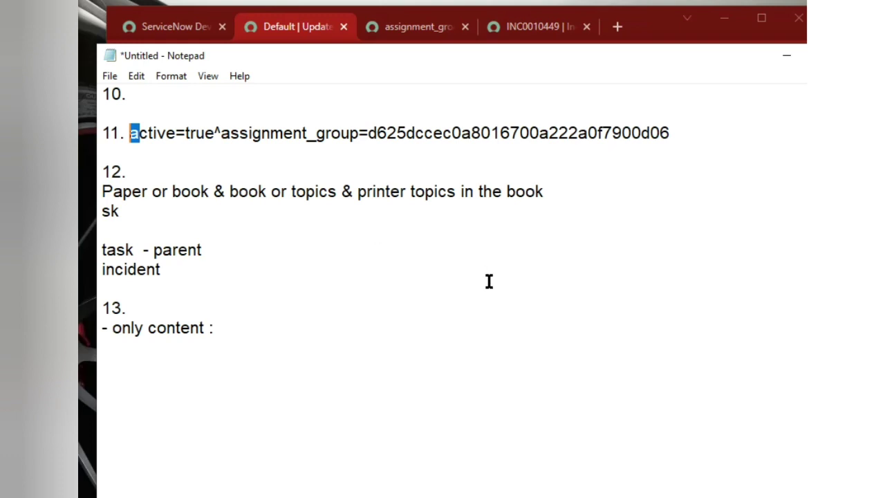
click(258, 366)
text(2 )
text(- c)
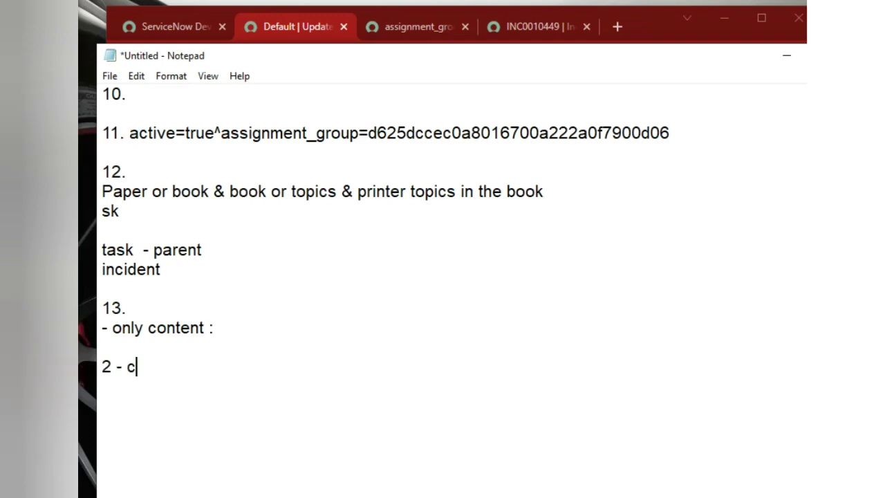
text(rui)
key(BackSpace)
key(BackSpace)
key(BackSpace)
key(BackSpace)
click(244, 170)
click(227, 302)
double_click(146, 138)
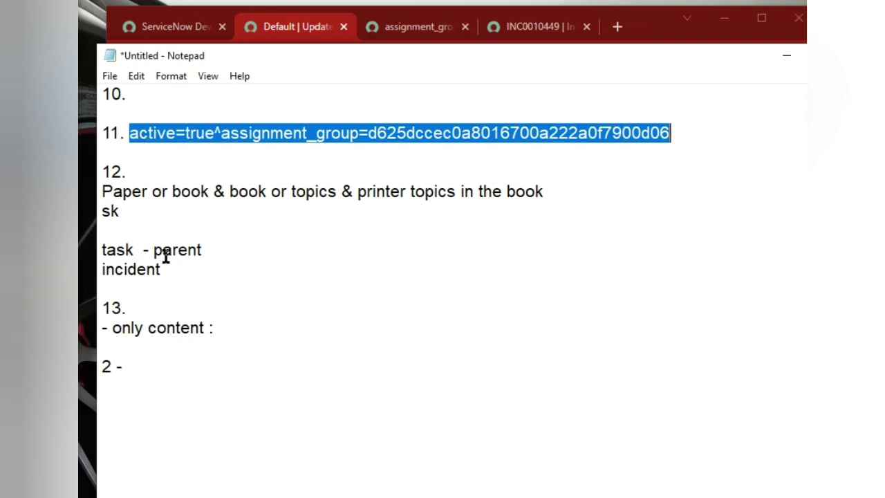
double_click(166, 332)
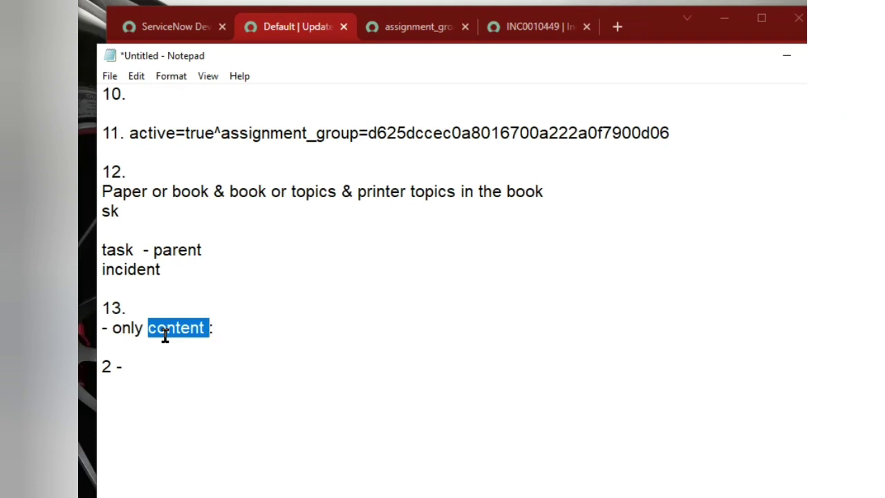
click(149, 322)
key(Down)
key(Up)
key(Up)
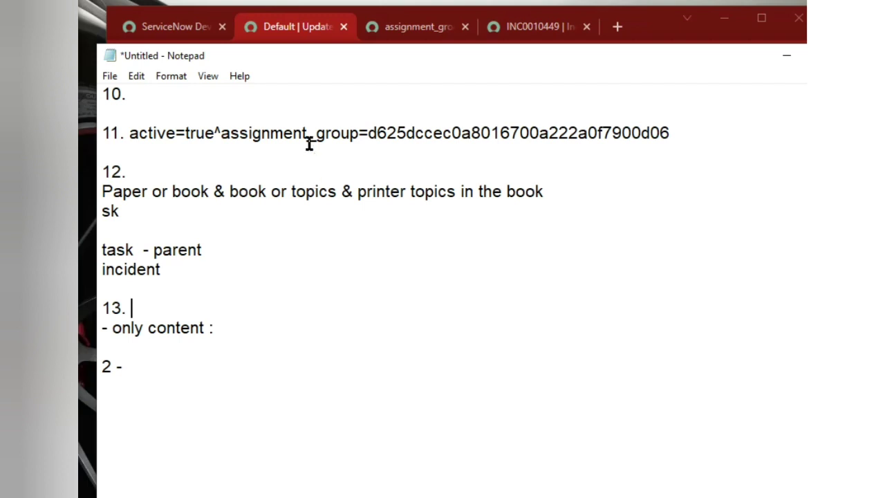
click(311, 150)
double_click(303, 133)
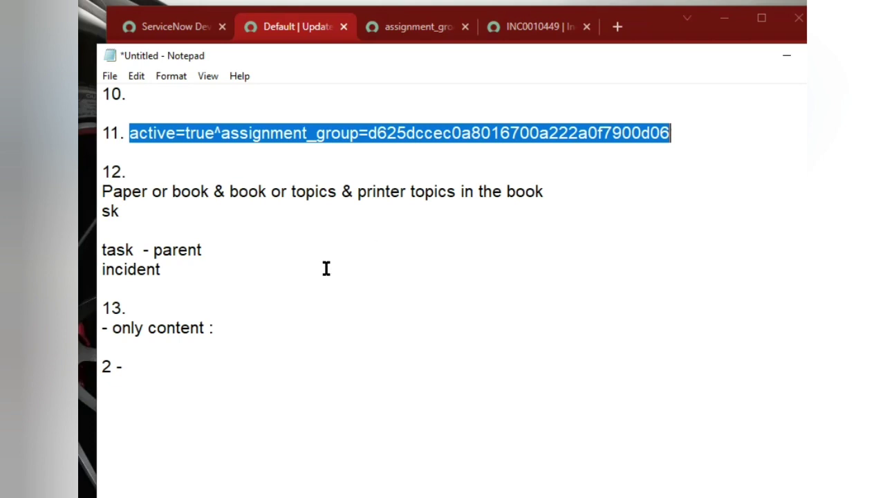
click(312, 225)
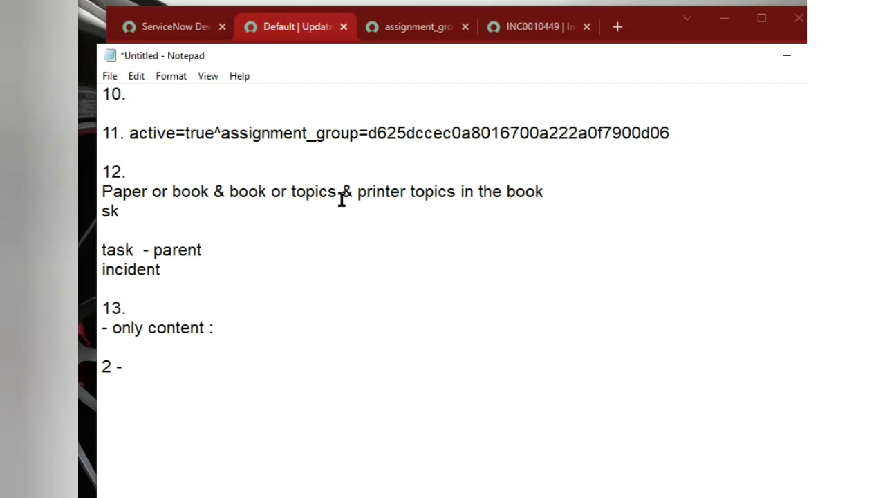
Delete the empty line directly above item 10.
click(157, 101)
key(Up)
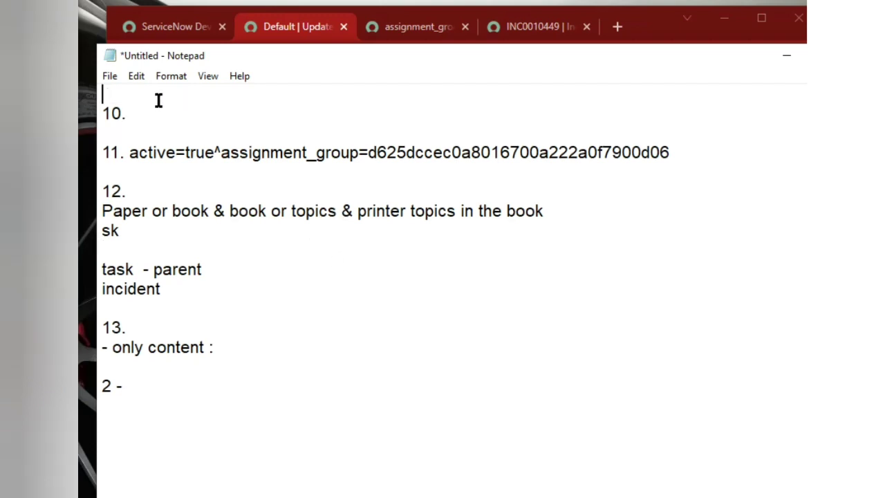
key(Delete)
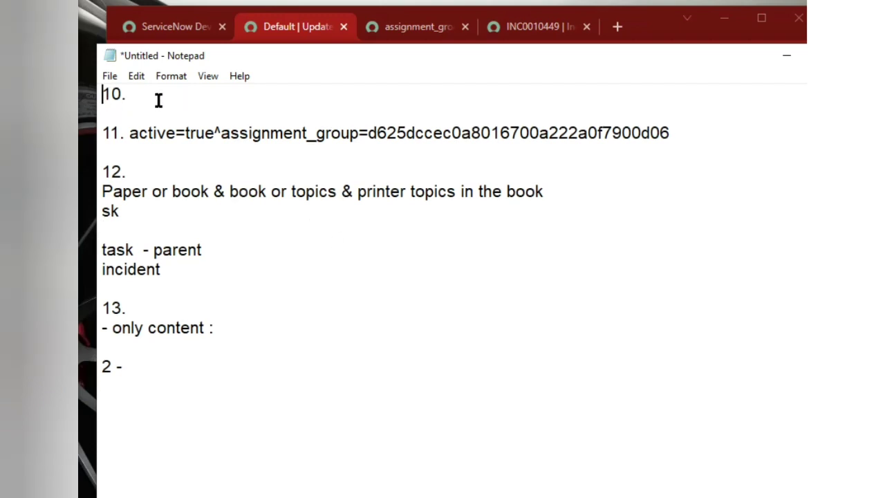
Select item 13's '2 -' line, then place the caret after '2 -'.
key(Down)
key(Down)
key(Down)
key(Down)
key(Down)
key(Down)
key(Down)
key(Down)
key(Down)
key(Down)
key(Down)
key(shift+Right)
key(shift+Right)
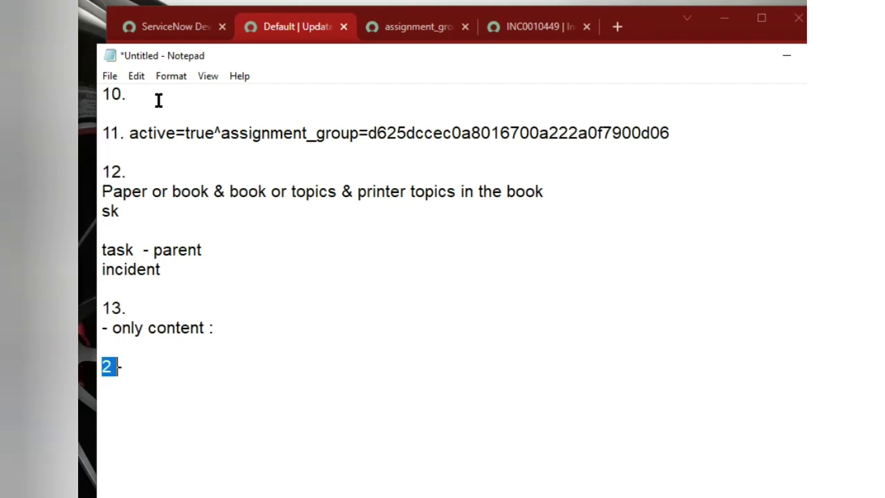
key(shift+Right)
click(449, 211)
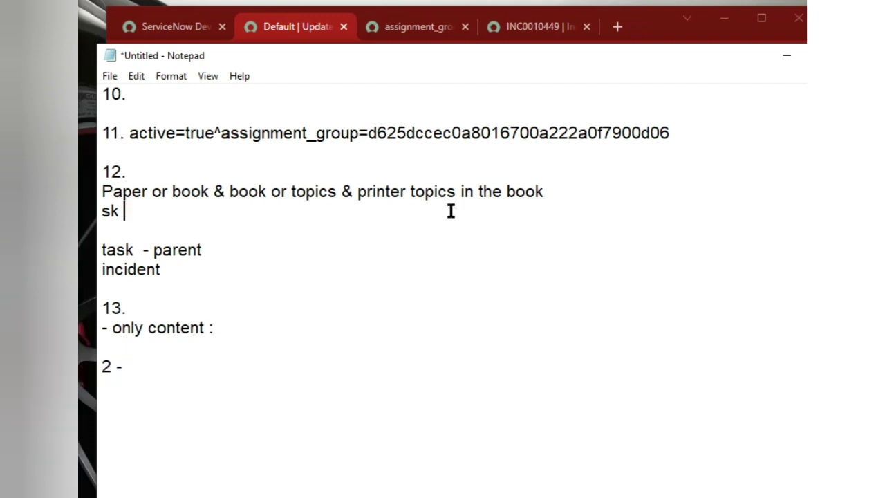
click(191, 368)
Add 'update sets:' with 'report system properties' on new lines below '2 -'.
key(Return)
key(Return)
text(update)
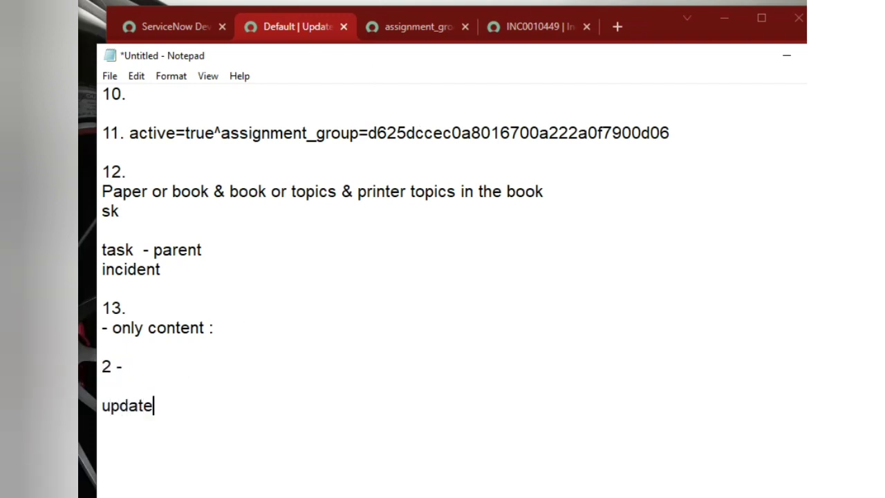
text( sets:)
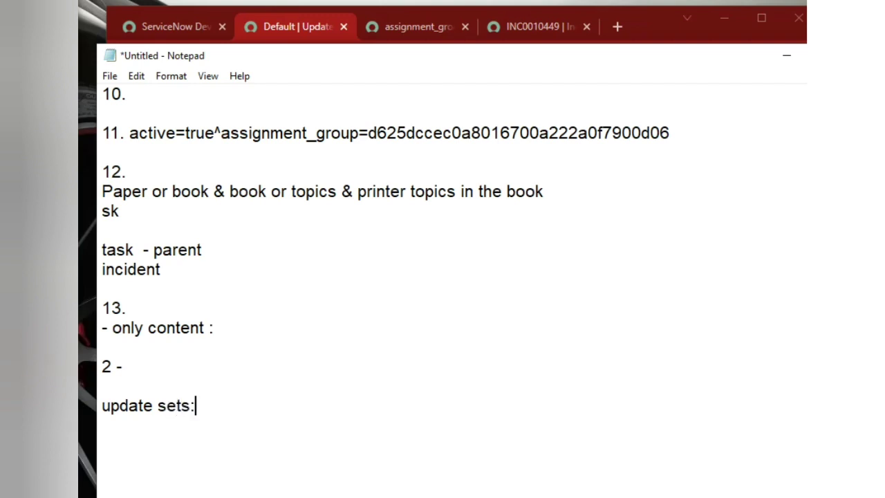
key(Return)
text(r)
text(eport syste)
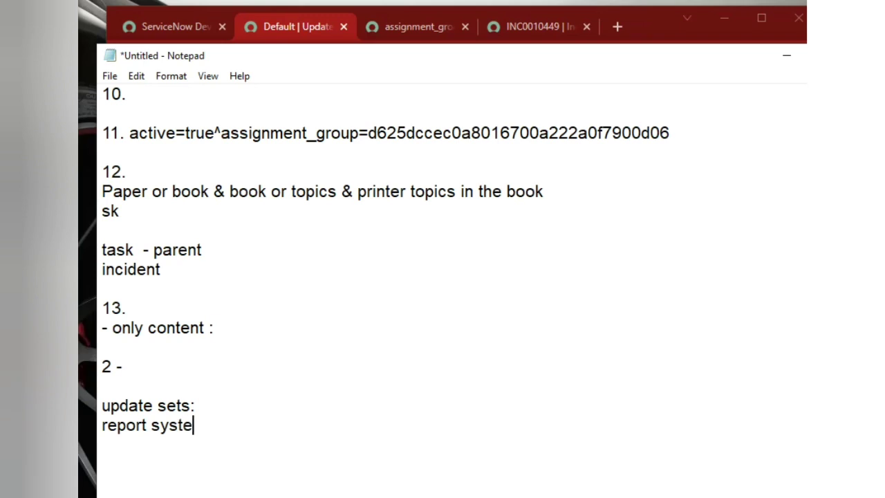
text(p)
key(BackSpace)
text(m p)
text(roperties)
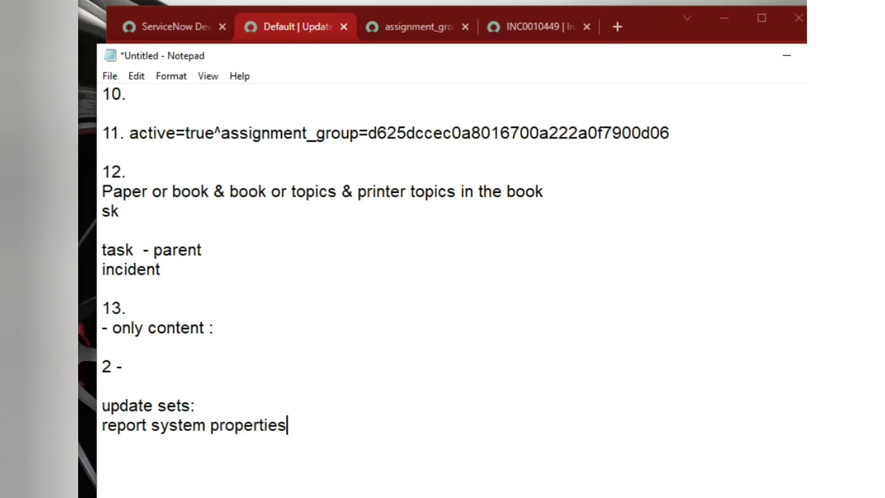
key(shift+Home)
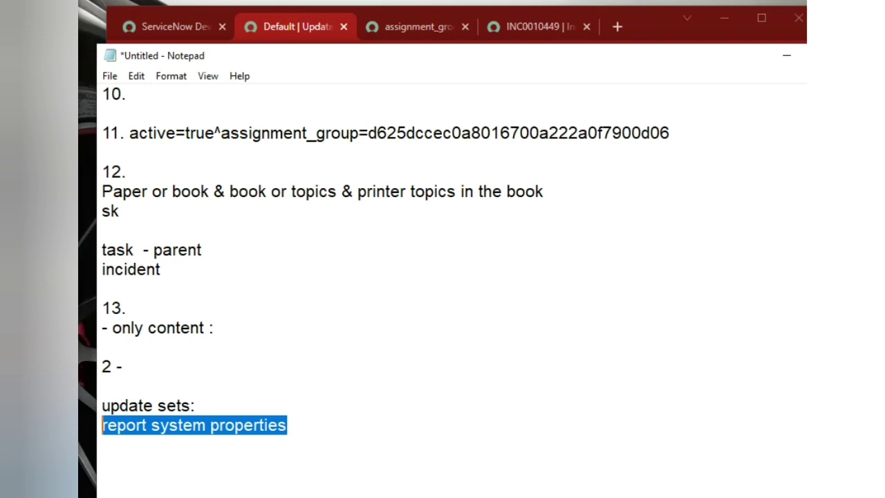
key(End)
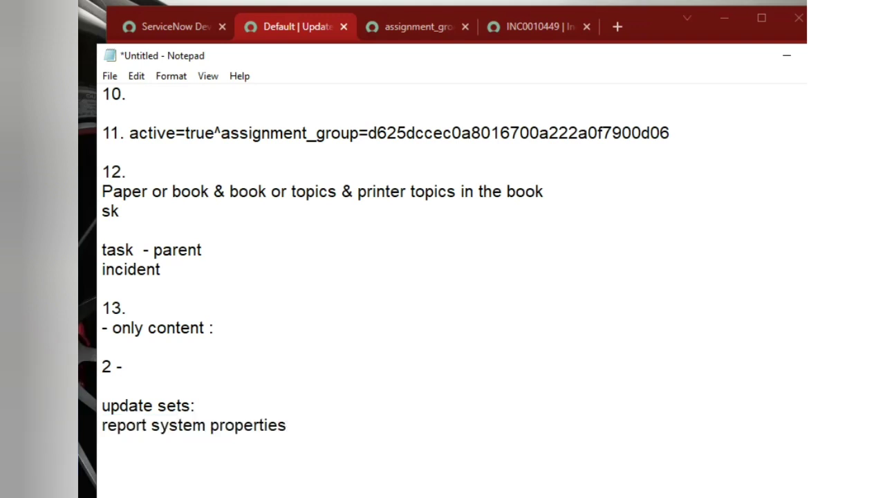
Add 'scripting - intro' with '1st' beneath, then select the newly added lines.
key(Return)
text(scripting )
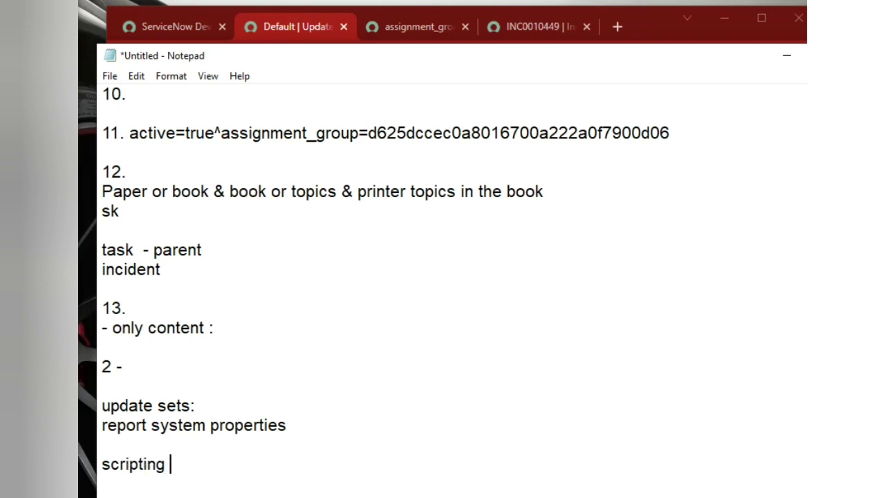
text(- intro)
key(Return)
key(Return)
key(BackSpace)
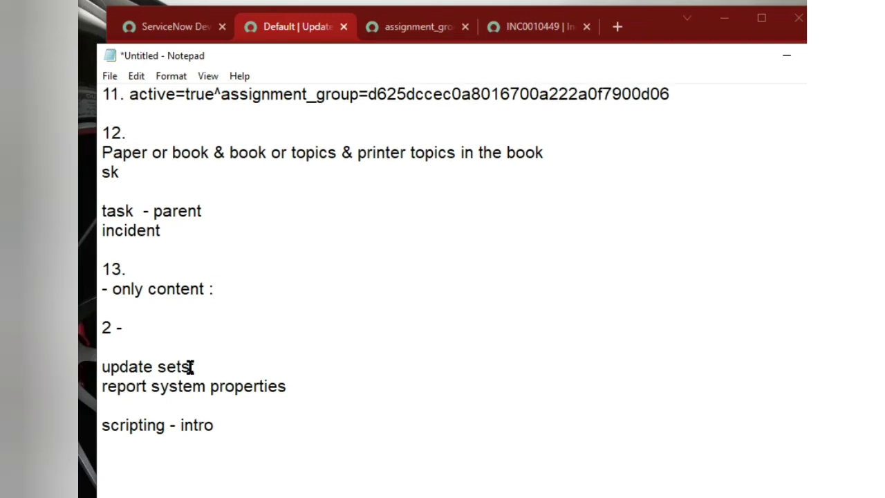
text(1s)
text(t)
key(shift+Home)
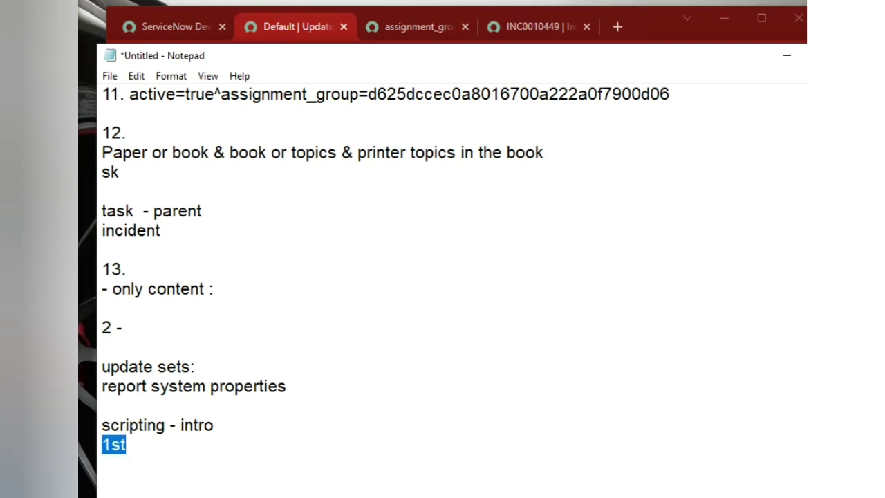
click(149, 451)
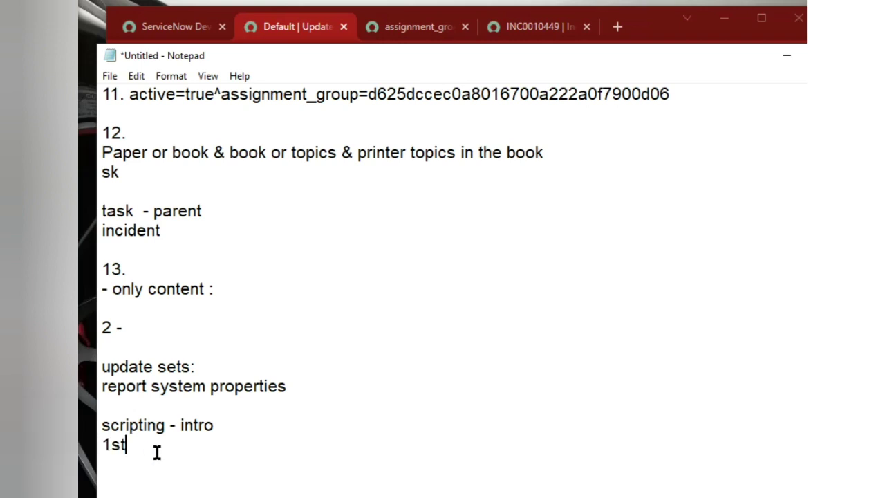
mouse_move(227, 433)
mouse_down()
mouse_move(169, 388)
mouse_move(102, 367)
mouse_up()
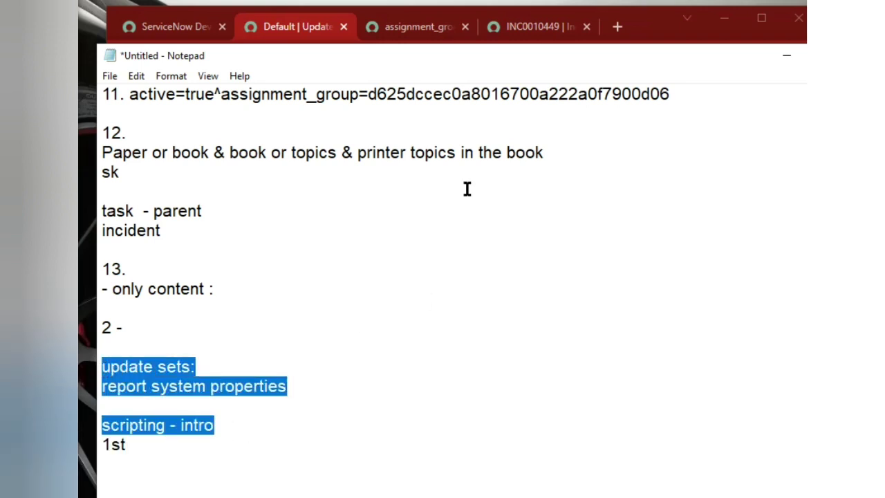
Open Save As for the untitled notes and browse up from Batch18 to the Class folder.
click(277, 260)
click(109, 76)
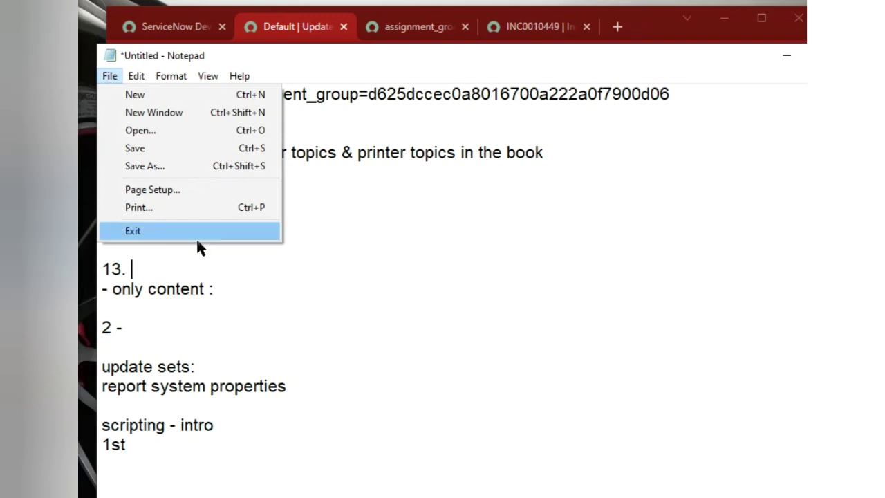
click(179, 166)
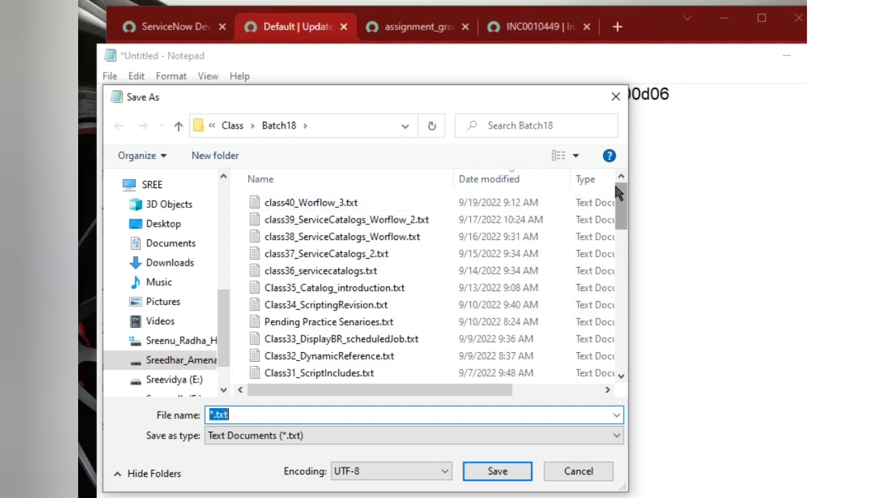
click(238, 126)
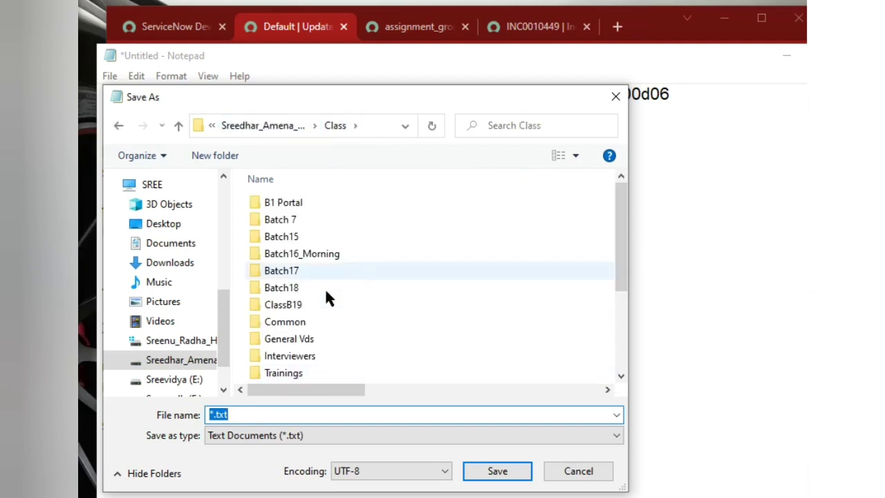